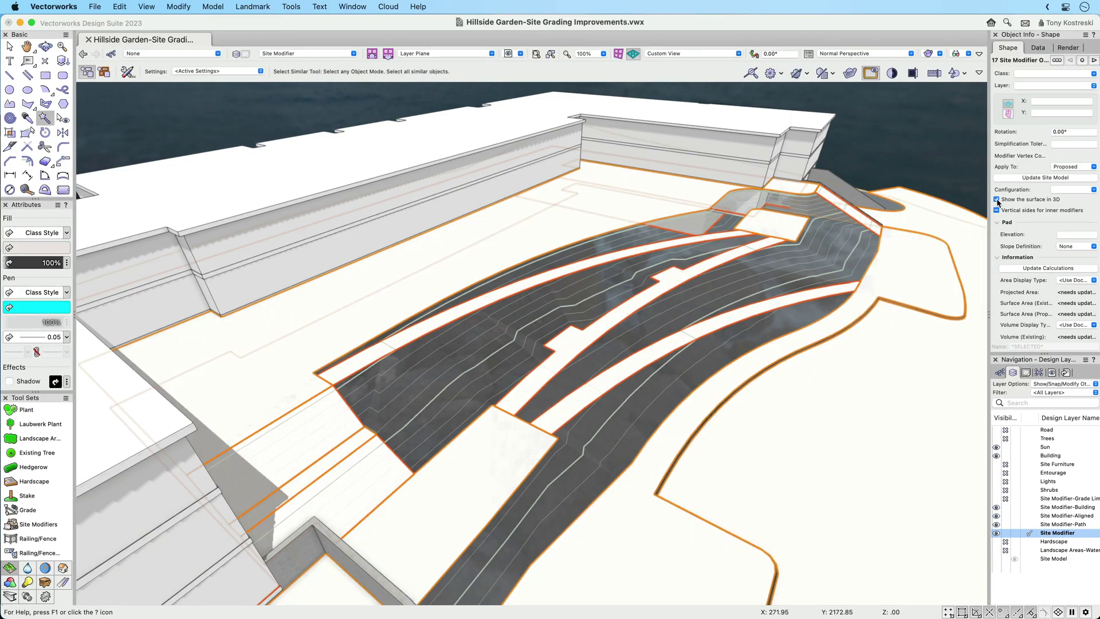
key(shift+c)
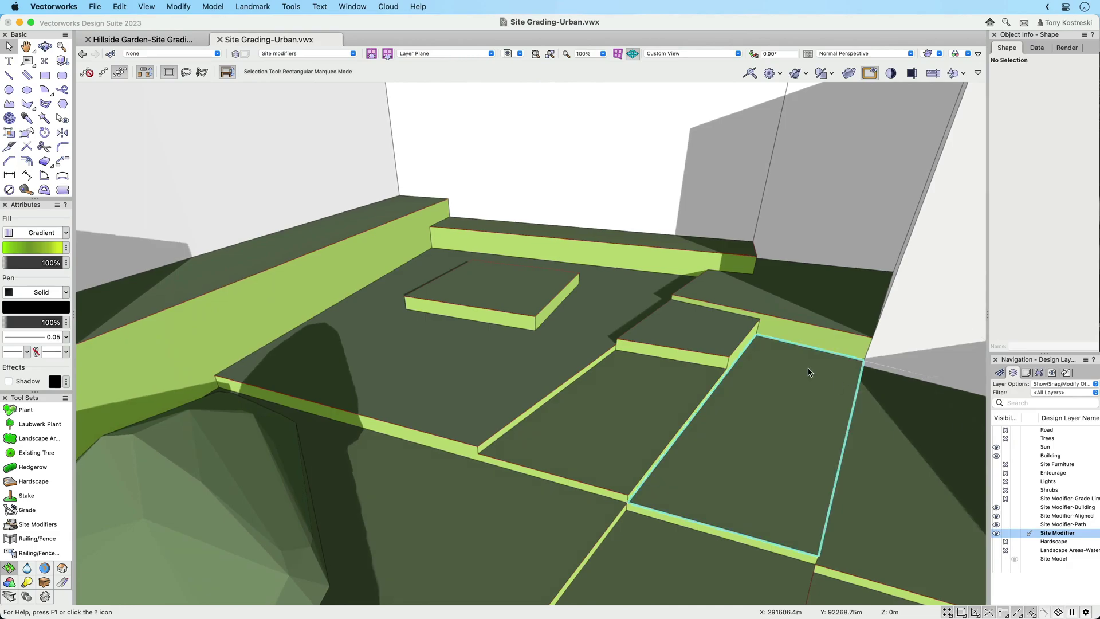
- Send the five-sided planar pad modifier at 9.45 m elevation to the front and update the site model
click(736, 344)
right_click(737, 344)
mouse_move(785, 456)
click(945, 457)
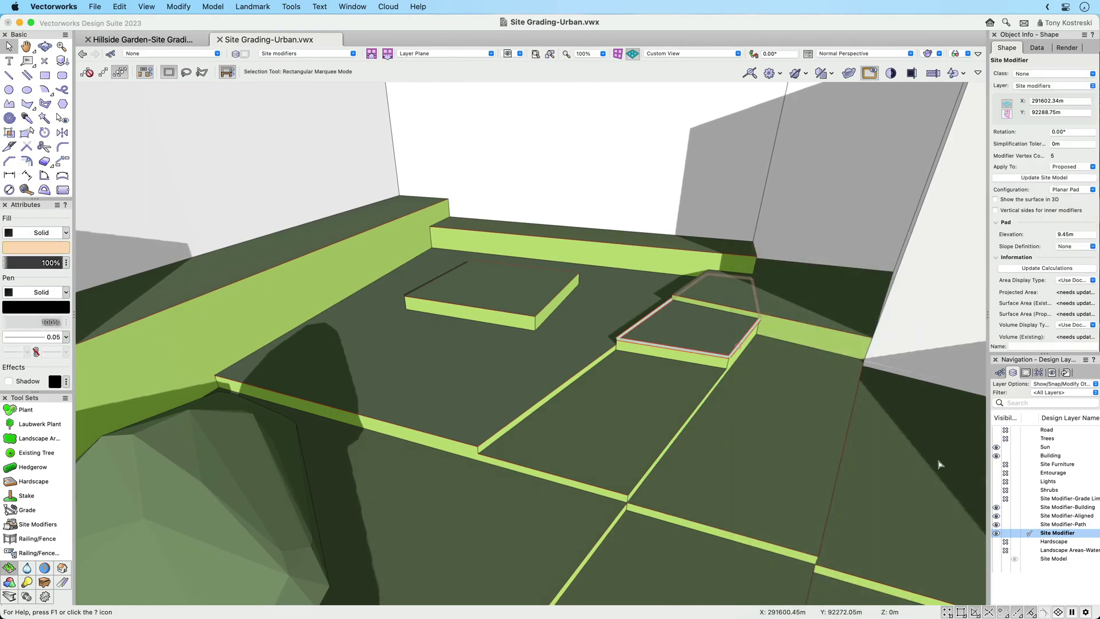
click(1043, 178)
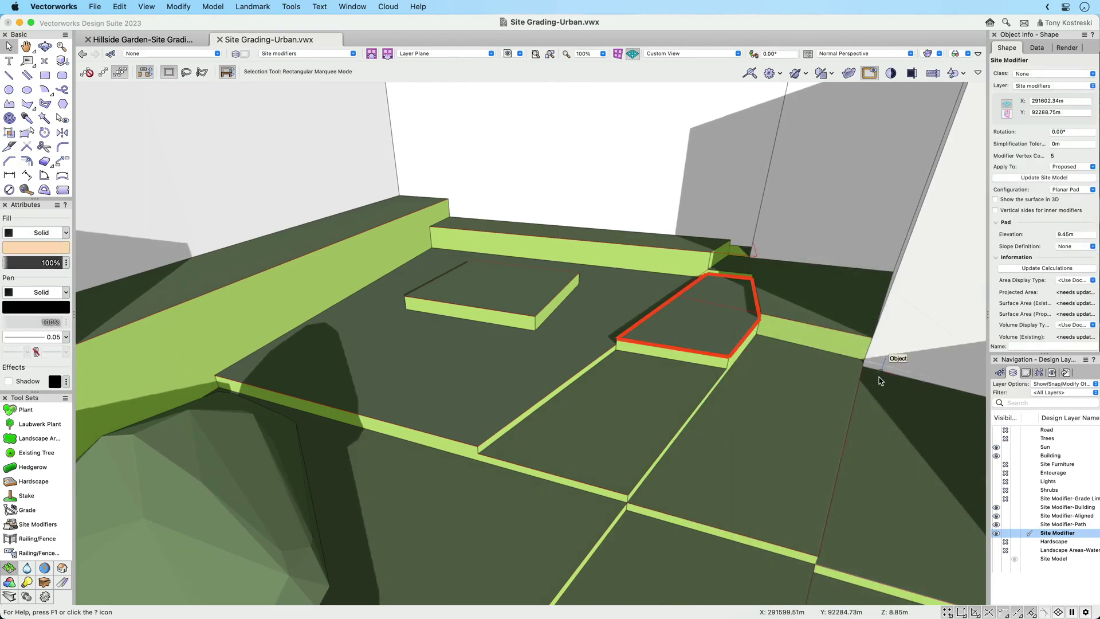
- Bring the large planar pad surrounding the small raised block to the front and update the site model
click(602, 359)
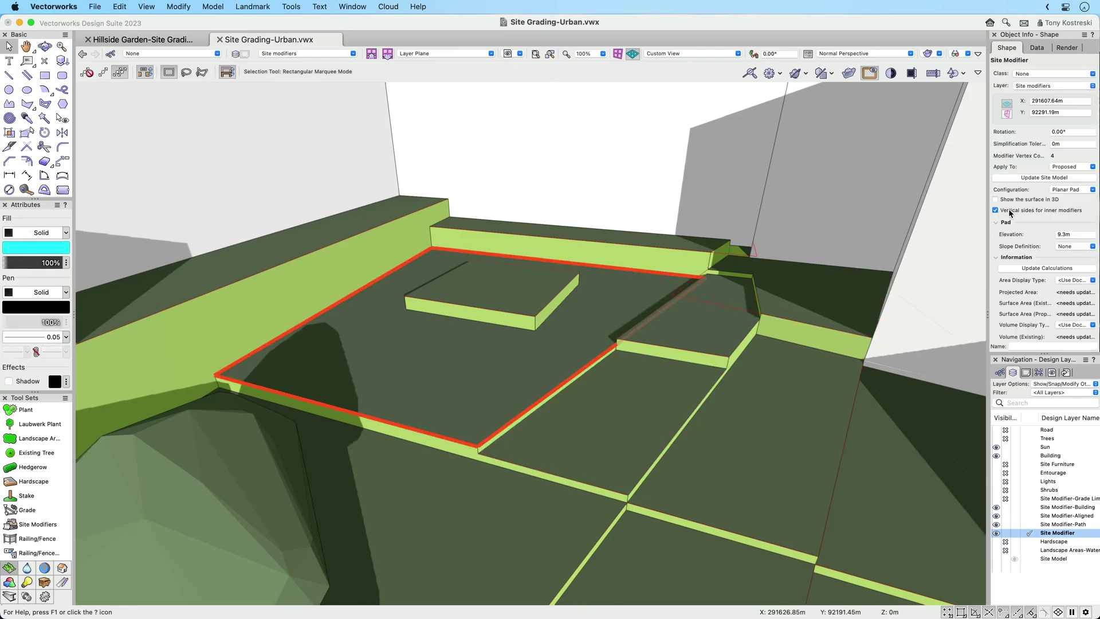
click(1021, 179)
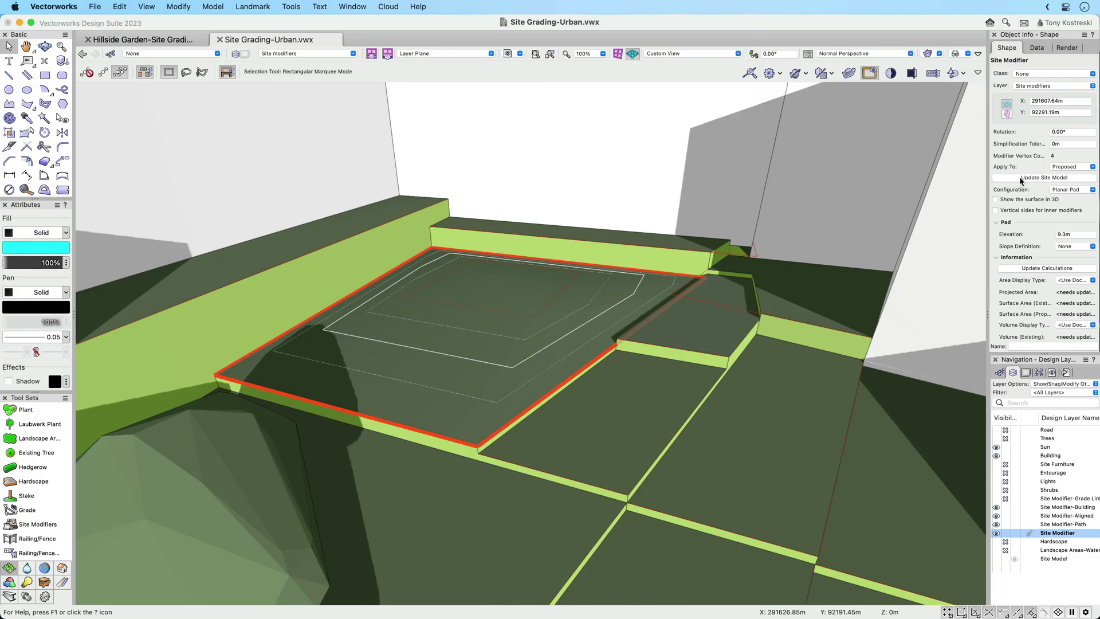
click(917, 401)
scroll(424, 303, down, 6)
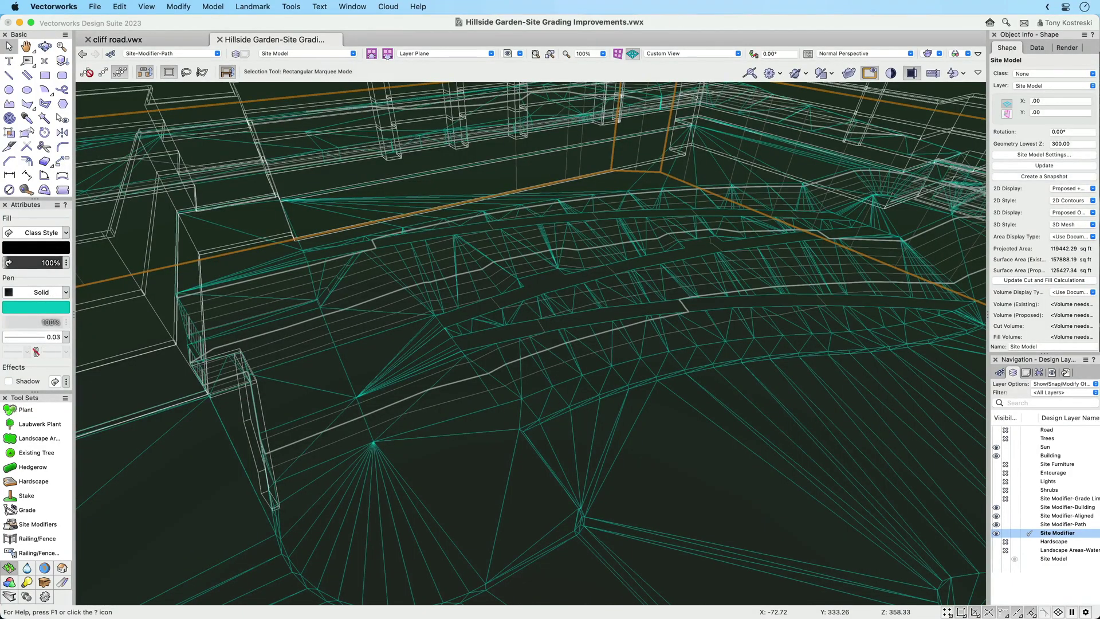
super+middle_drag(557, 268, 525, 282)
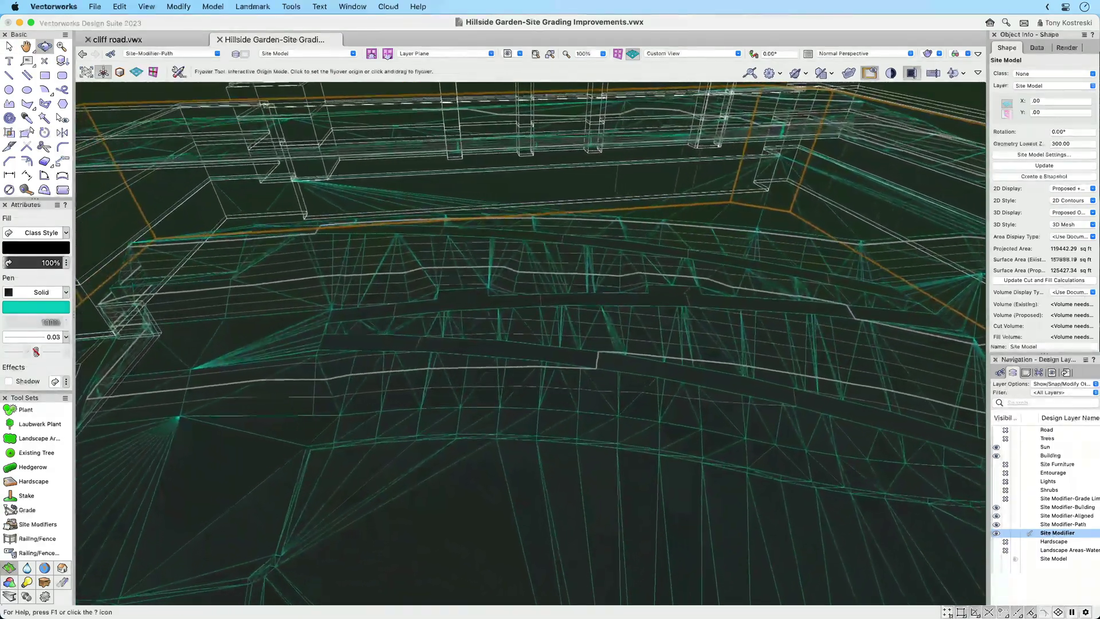
key(x)
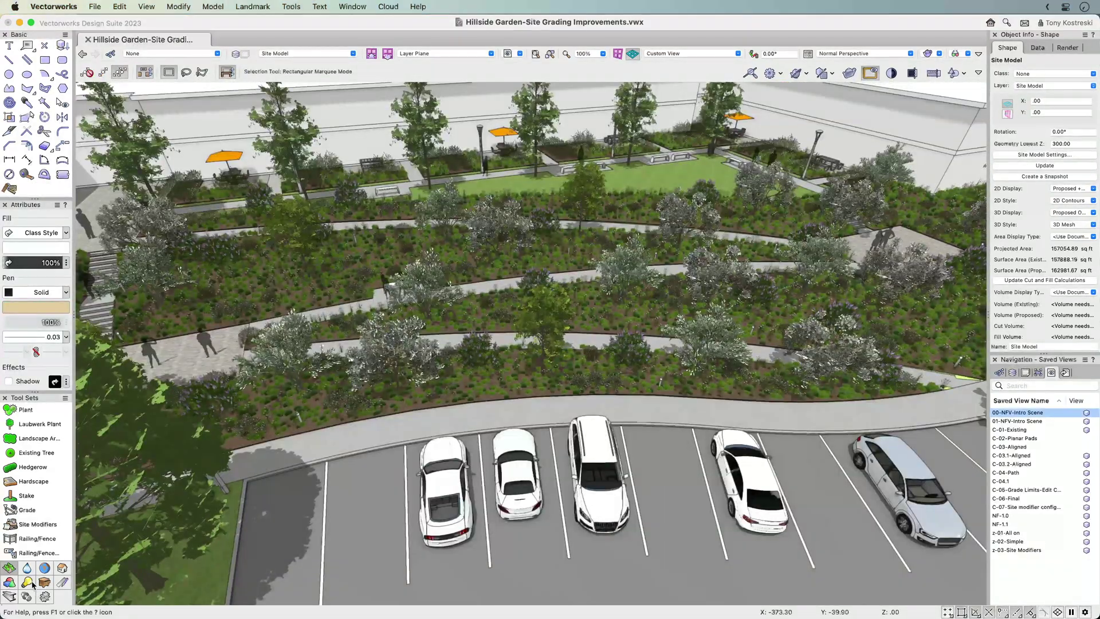
click(26, 526)
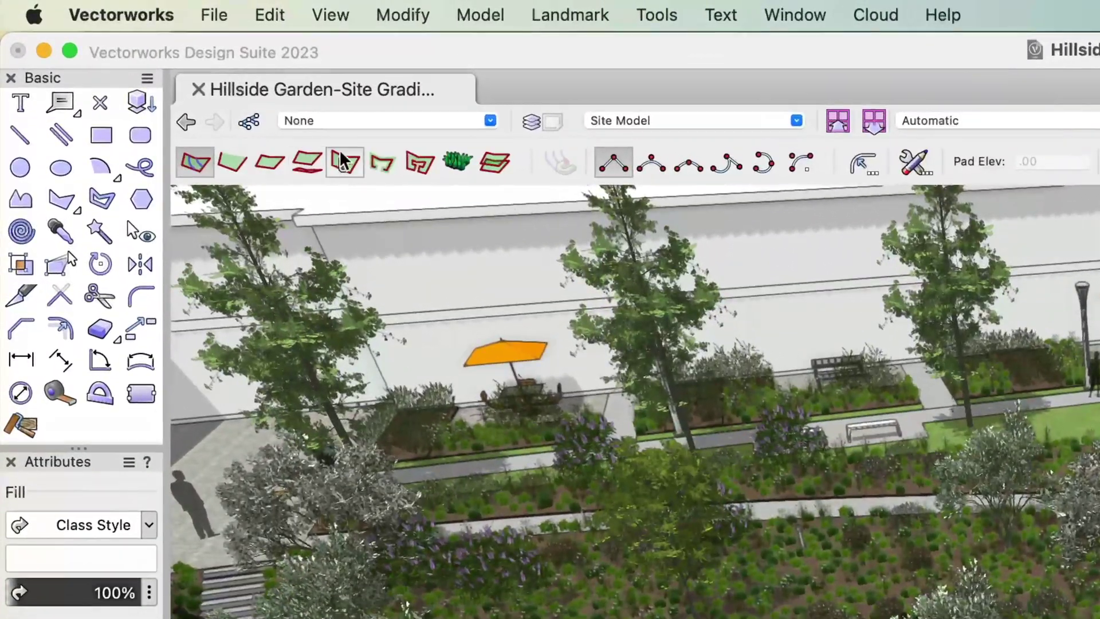
click(153, 69)
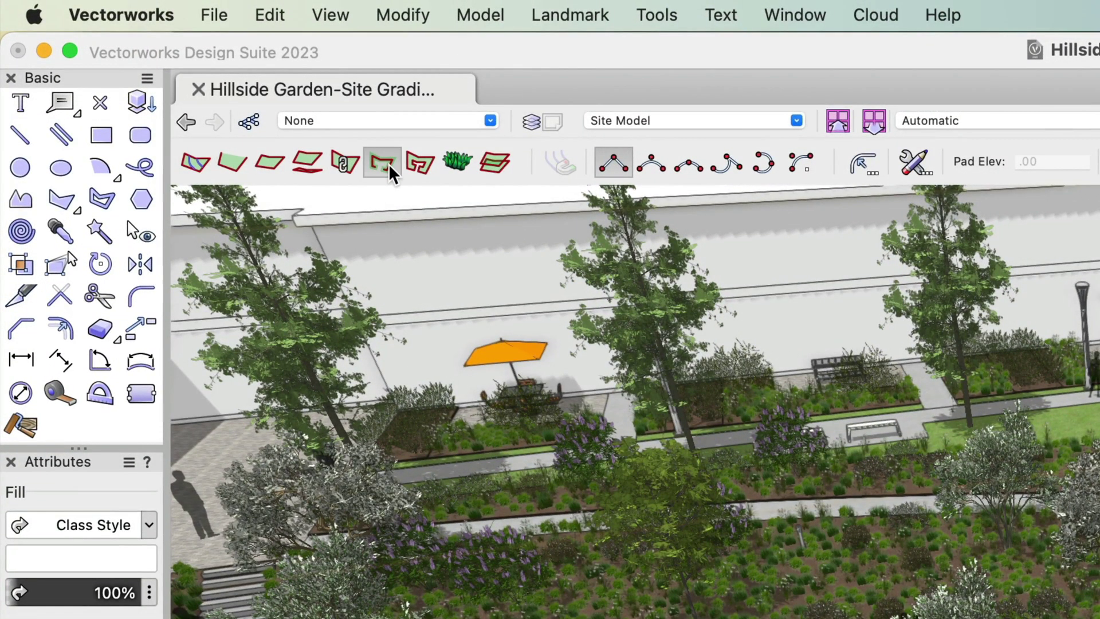
click(429, 163)
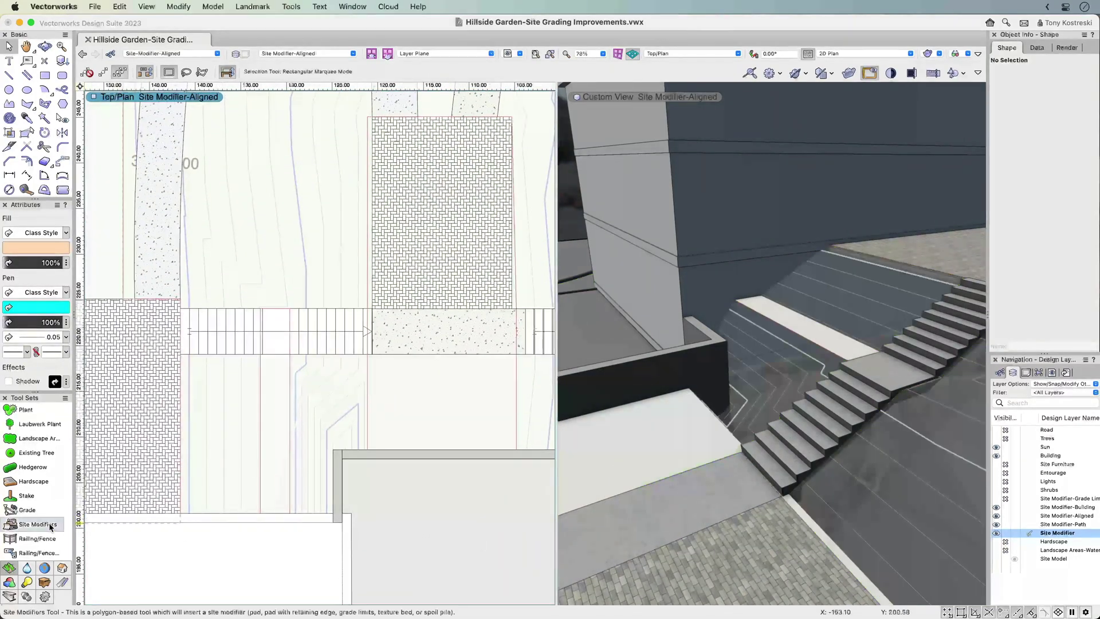
- Draw an L-shaped Aligned site modifier beside the stairs and around the wall corner in plan, and update the site model
click(51, 526)
click(337, 449)
click(333, 522)
click(290, 522)
click(290, 308)
key(x)
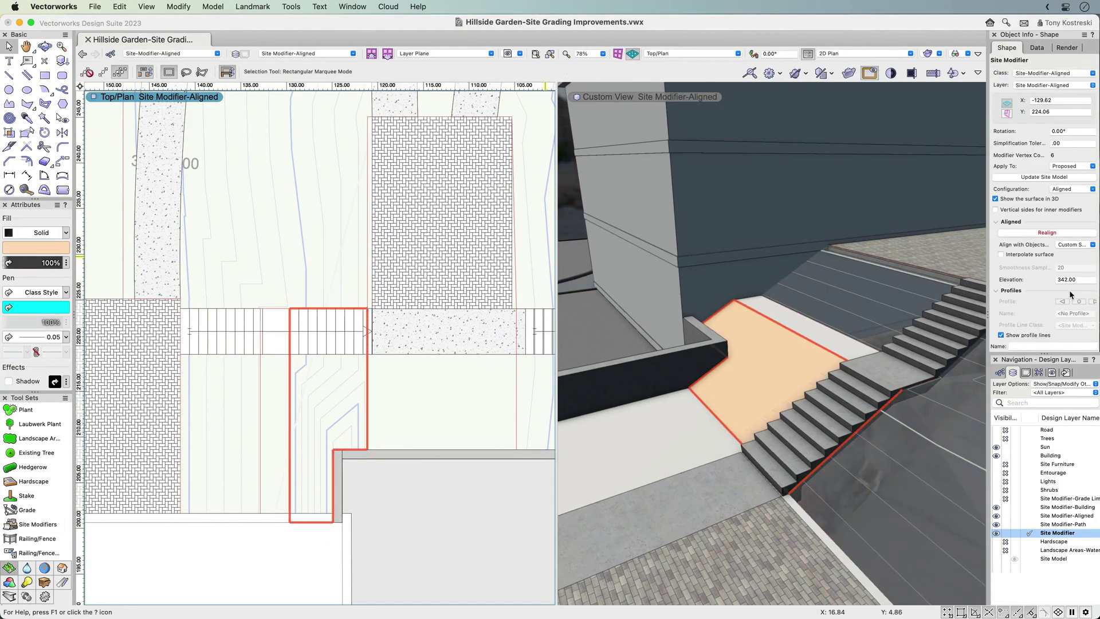
click(1049, 177)
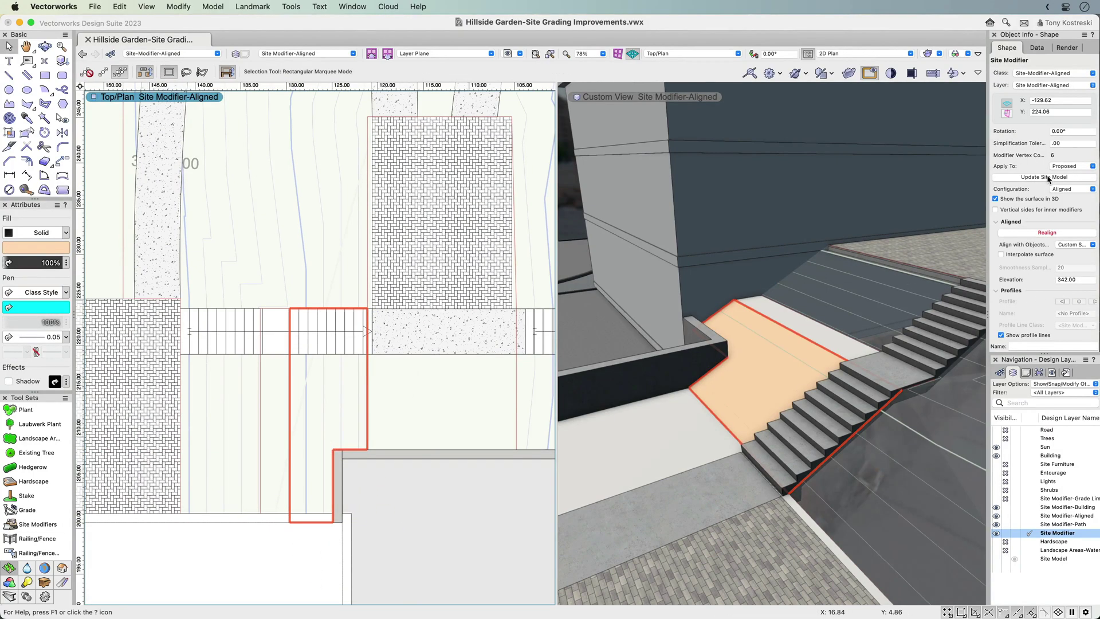
- Edit the aligned modifier's surface modifiers, adding stakes at 364.00 and 365.00 along its wall side, and exit the editing mode
right_click(366, 407)
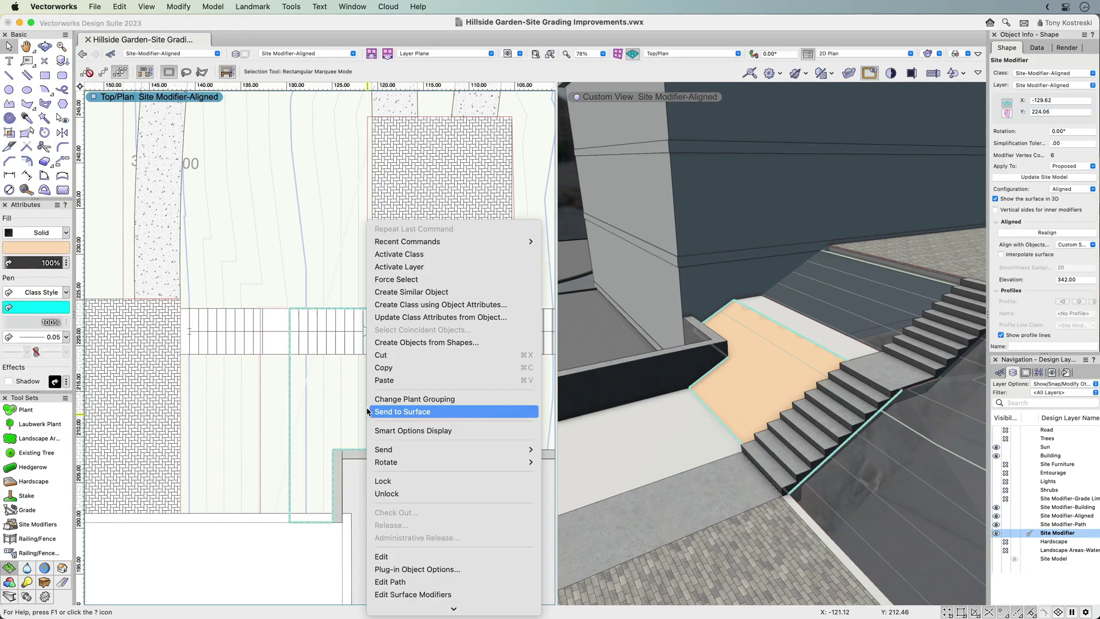
click(413, 594)
click(339, 418)
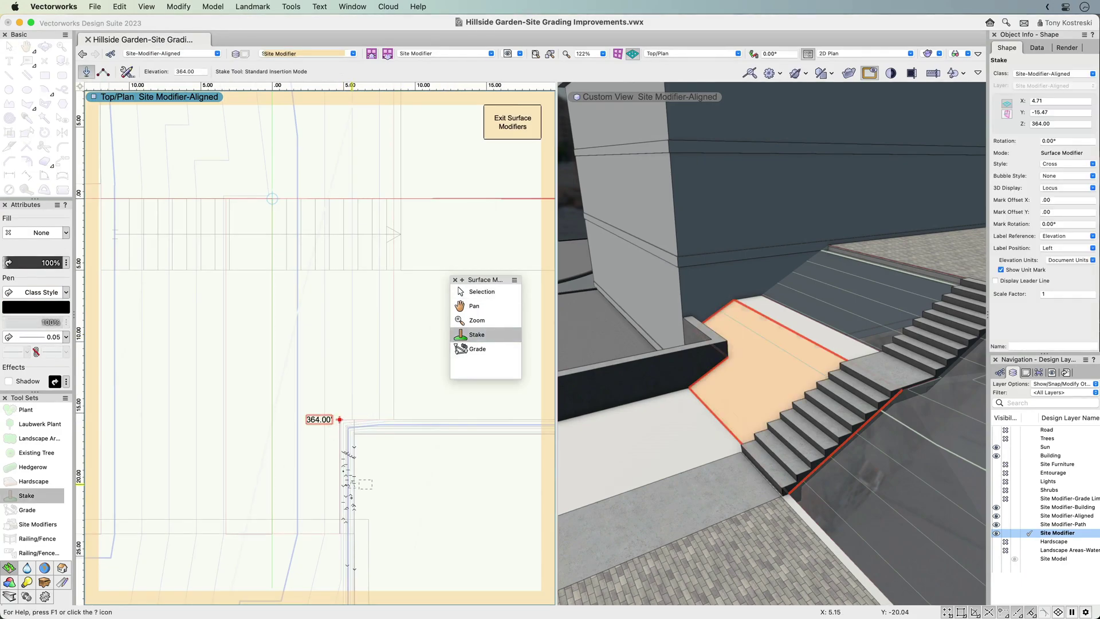
click(520, 124)
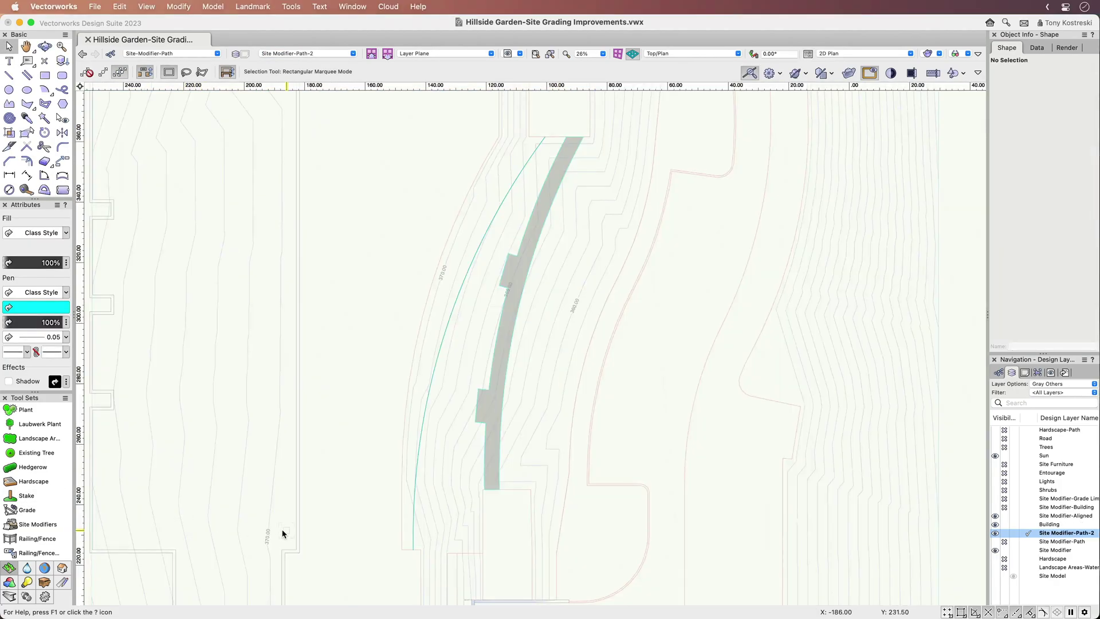
- Trace the cyan guide arc beside the gray walkway shape with a Path site modifier, using Point on Arc mode
click(36, 524)
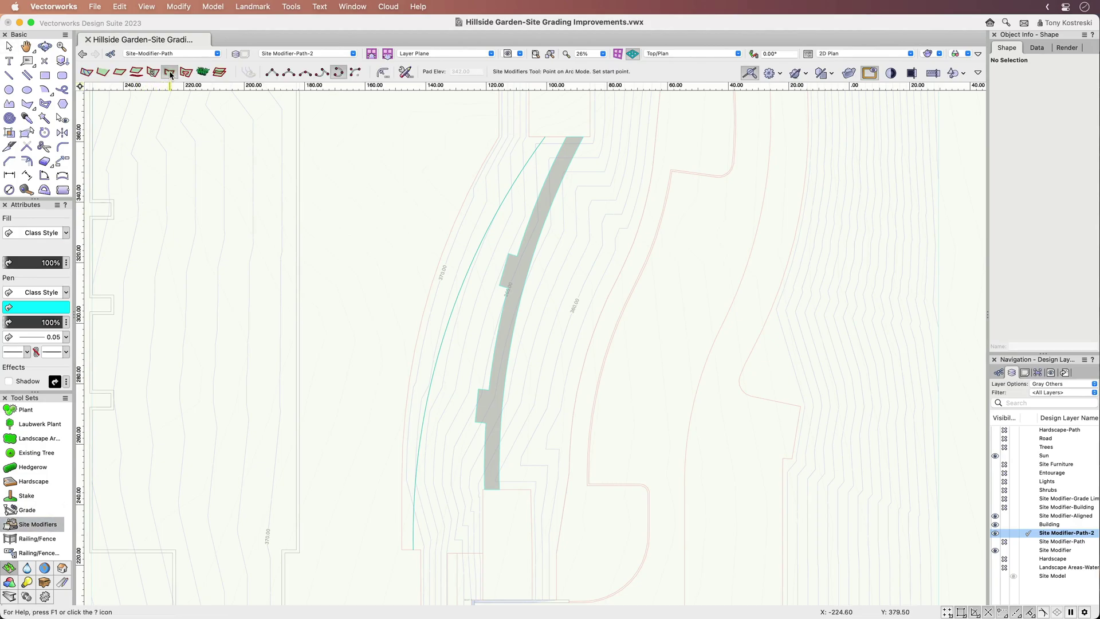
click(413, 549)
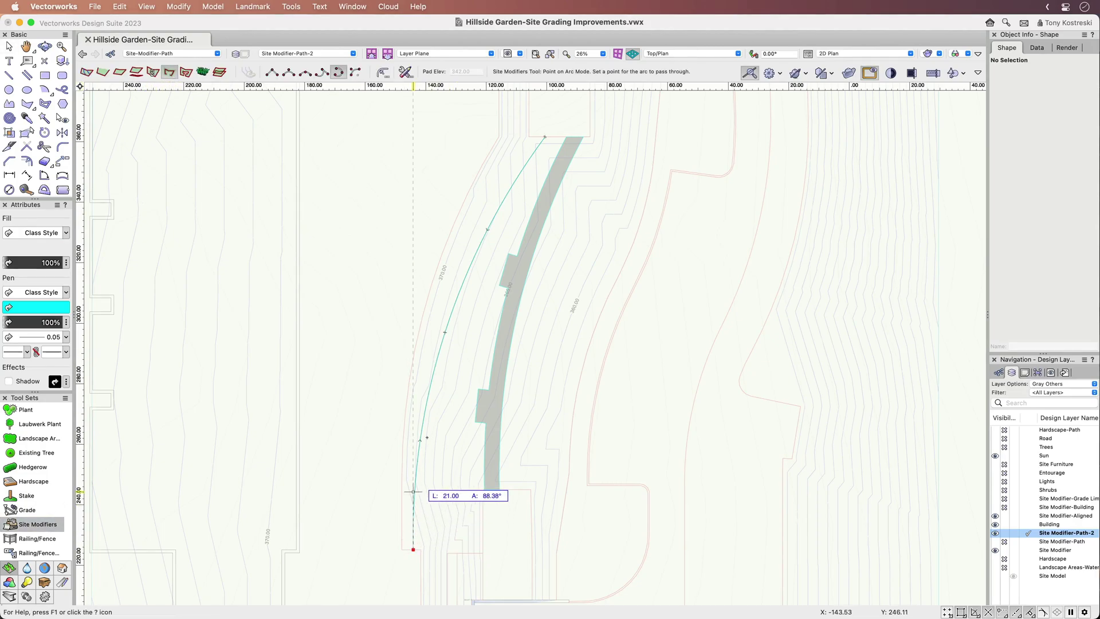
click(544, 137)
double_click(545, 137)
click(607, 200)
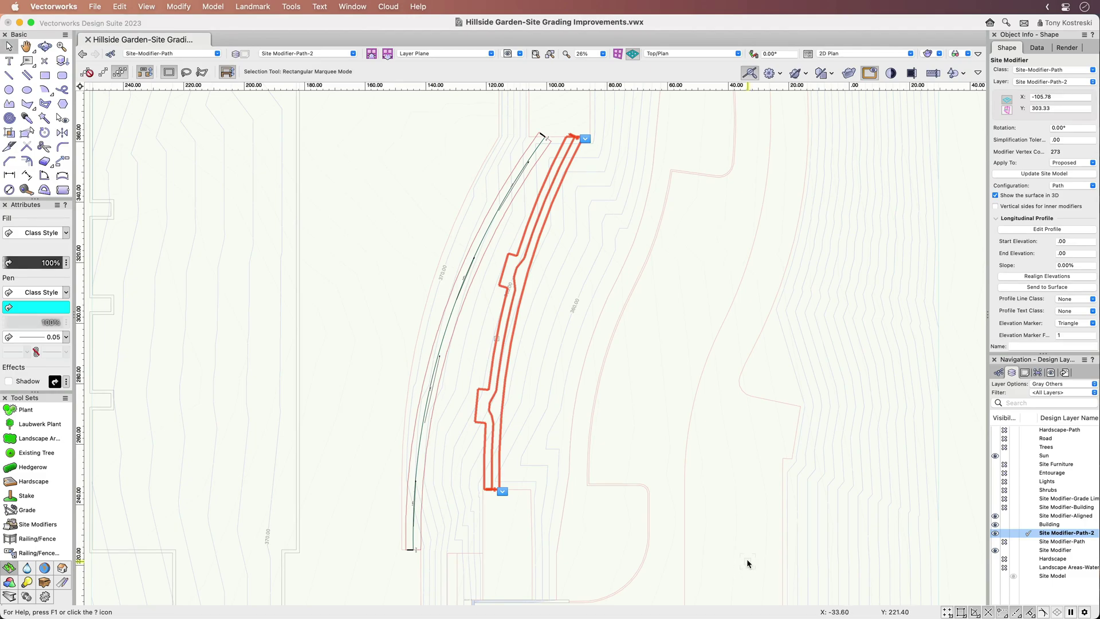
- Reshape the boundary of the path modifier with two landings by moving the outer edge of its northern landing outward
click(28, 133)
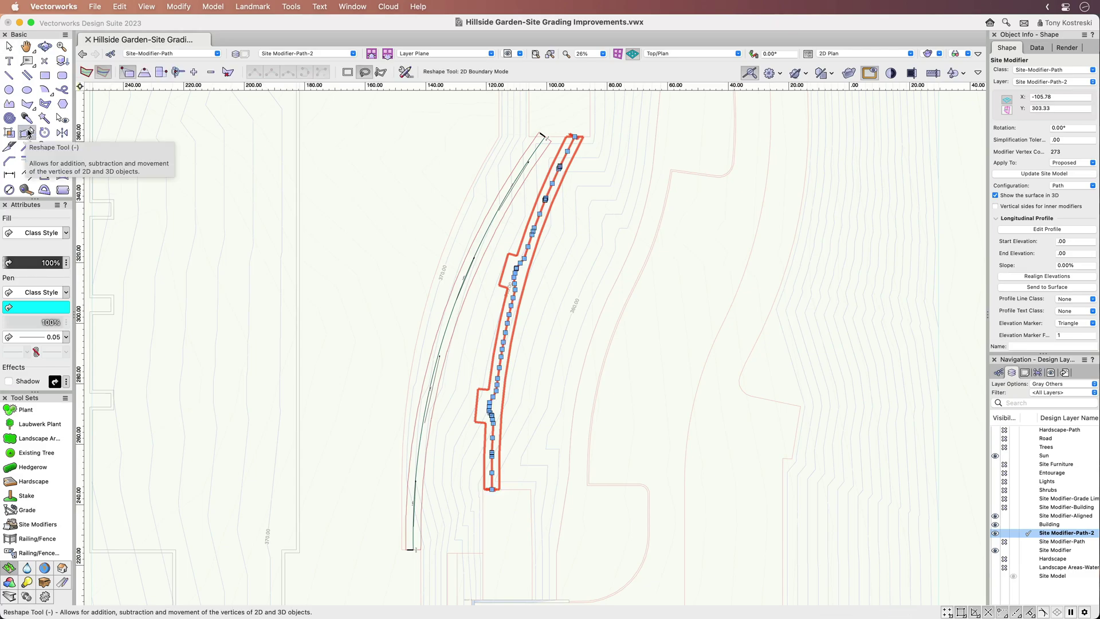
click(86, 71)
mouse_move(506, 270)
mouse_down()
mouse_move(504, 259)
mouse_move(494, 265)
mouse_up()
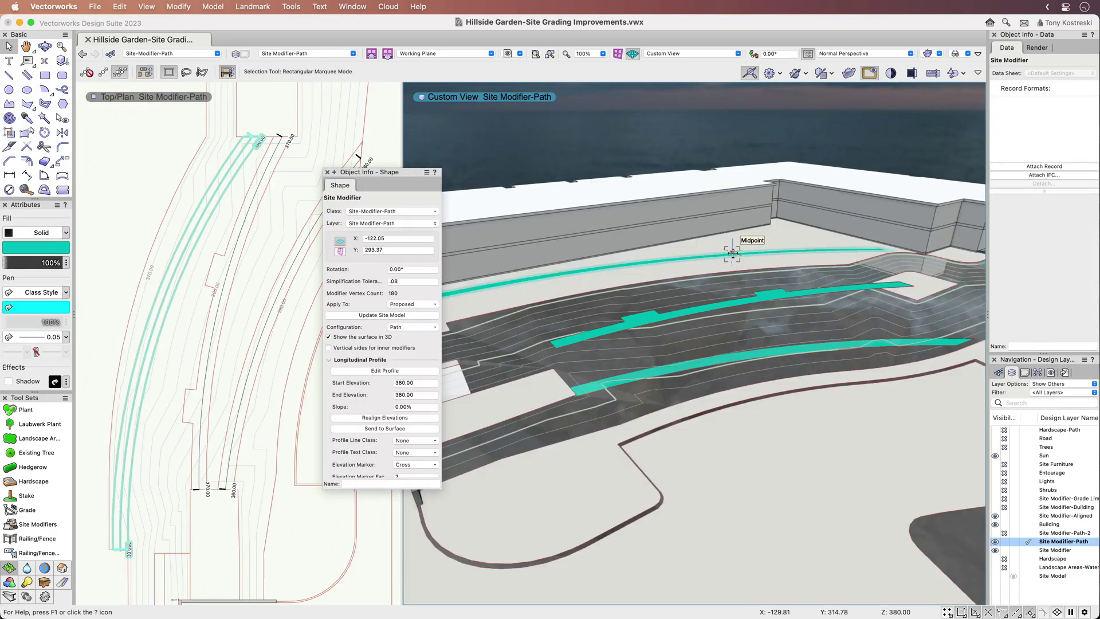
- Set the uppermost path modifier's end elevation to 372 and its slope to -5%
click(733, 253)
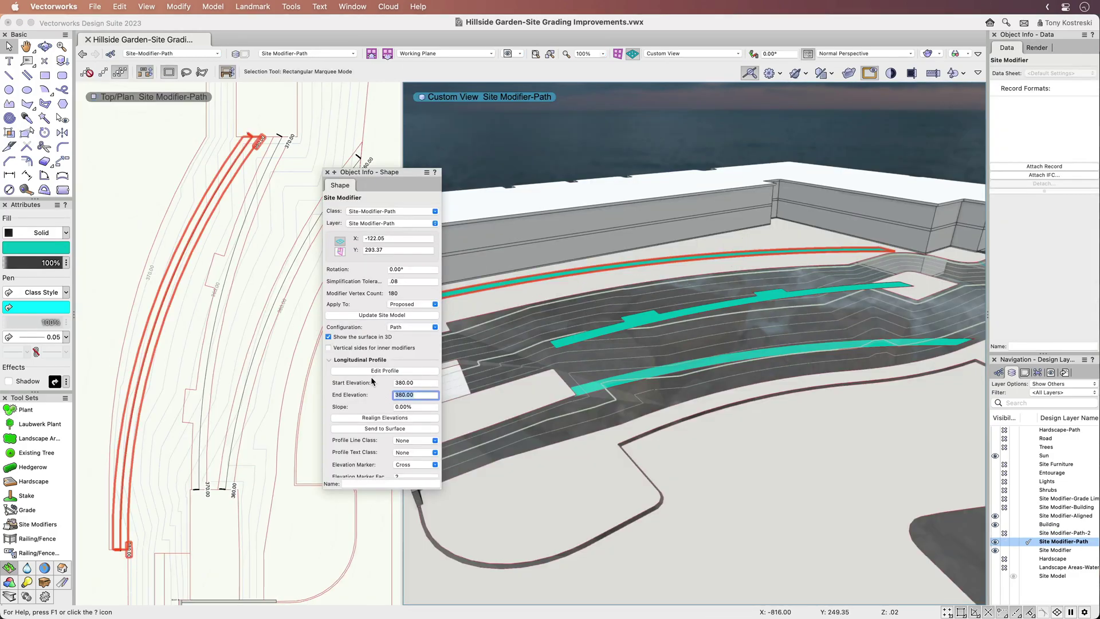
text(372)
key(Return)
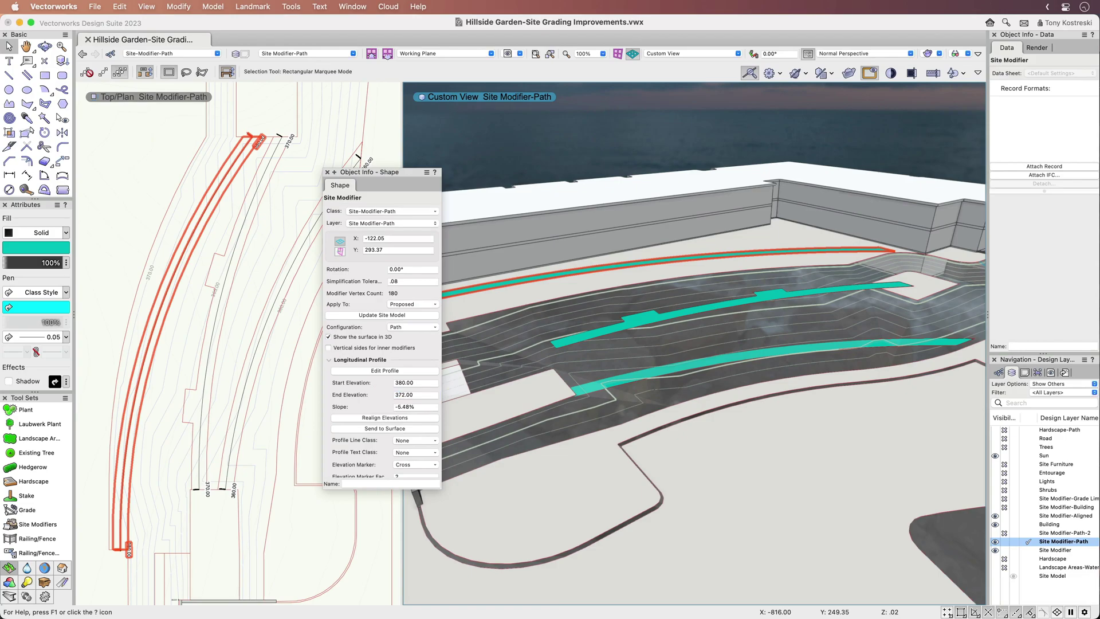
click(419, 408)
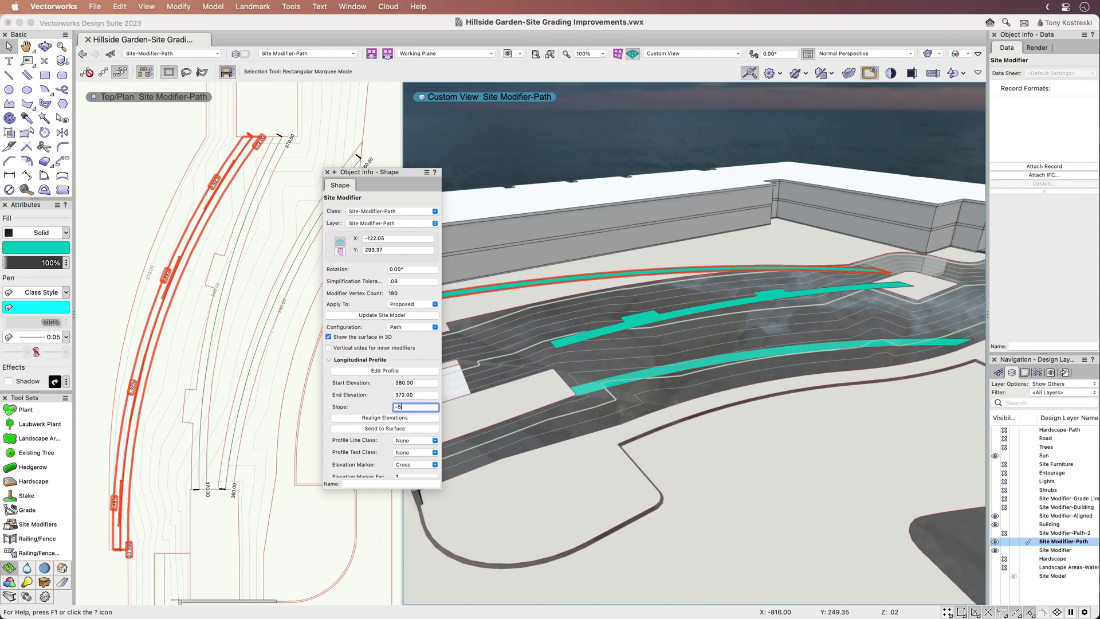
key(Return)
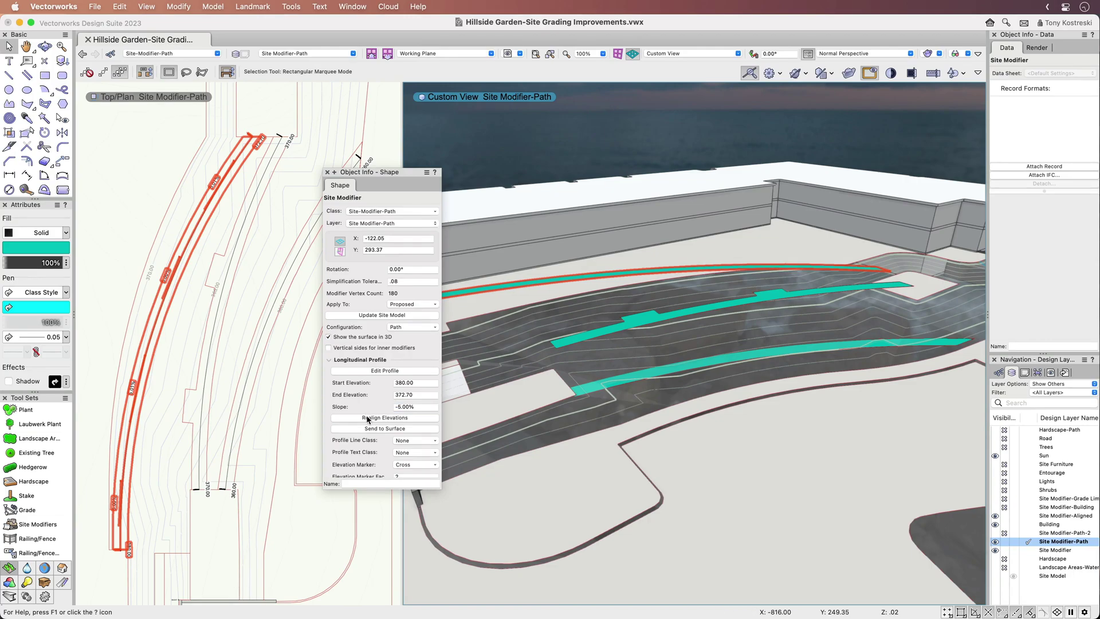
- Realign the elevations of the middle and lowest path modifiers
click(589, 332)
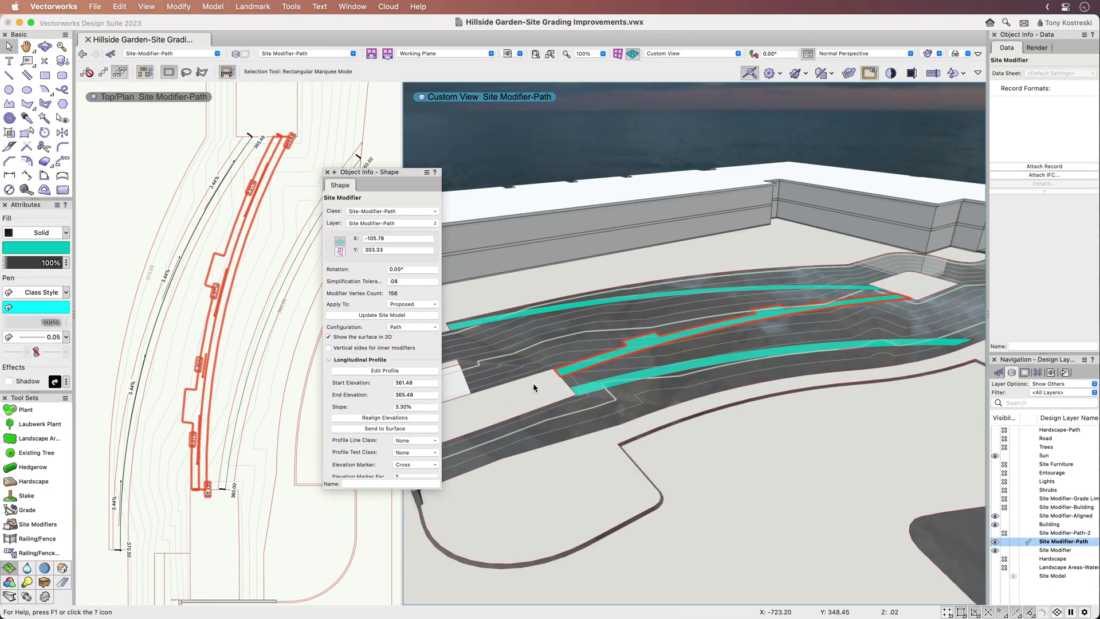
click(587, 389)
click(393, 419)
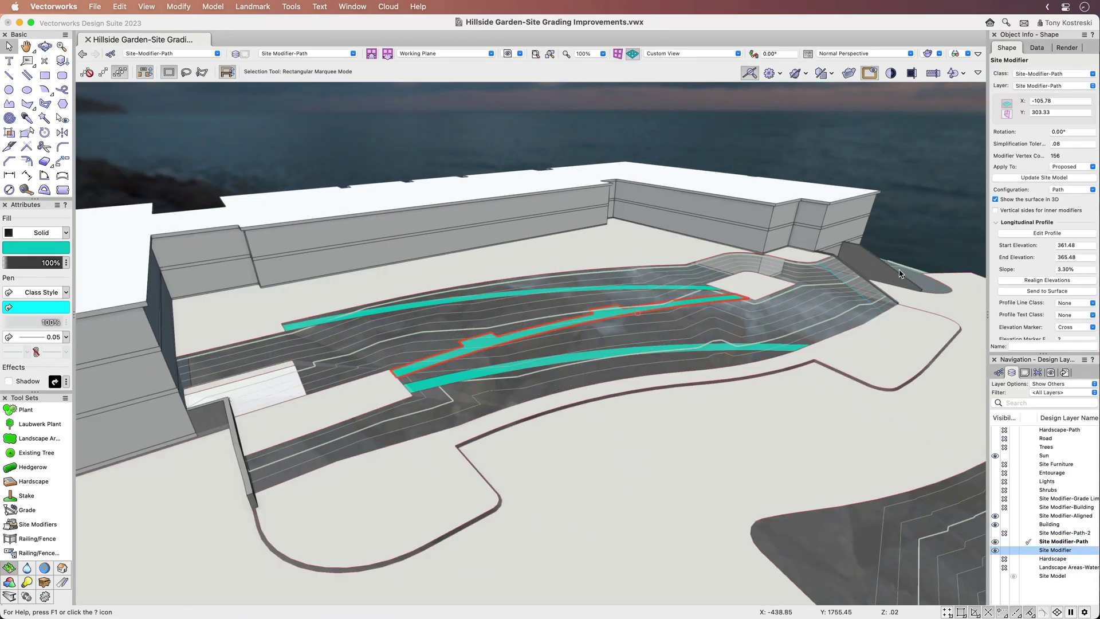
- Edit the middle path's longitudinal profile, adding a vertex at the start of the first landing with elevation 362.30
click(1037, 235)
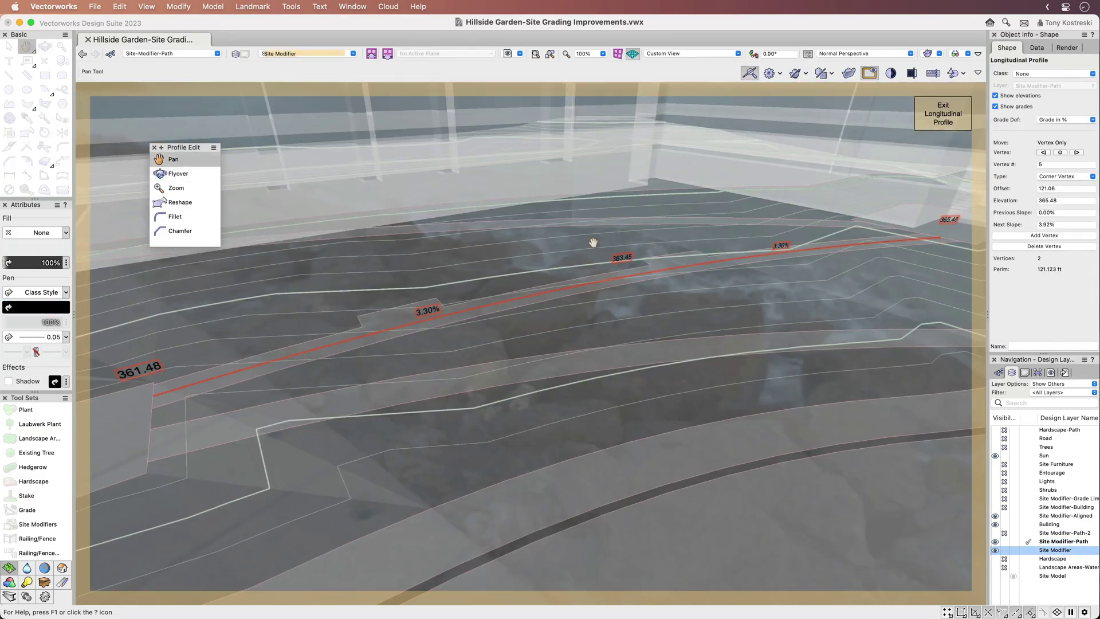
click(165, 202)
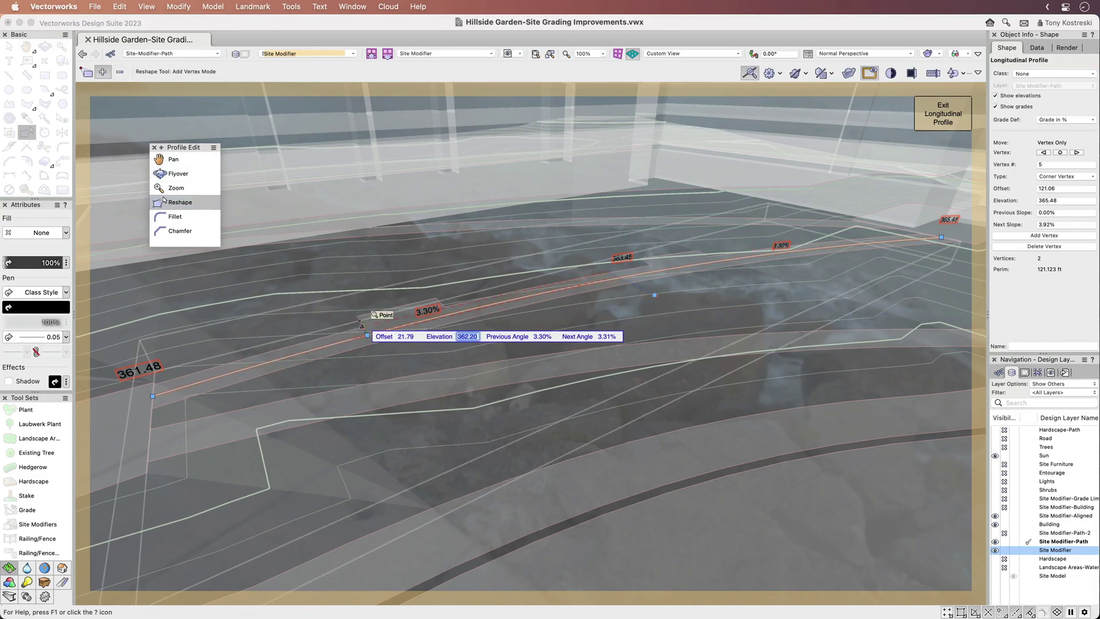
text(.3)
key(Return)
- Add a profile vertex at the end of the first landing, giving the landing segment a 1% slope
click(366, 332)
key(Tab)
text(1)
key(Return)
click(451, 314)
- Add profile vertices at both ends of the second landing with a 1% slope between them, and exit the longitudinal profile
click(655, 268)
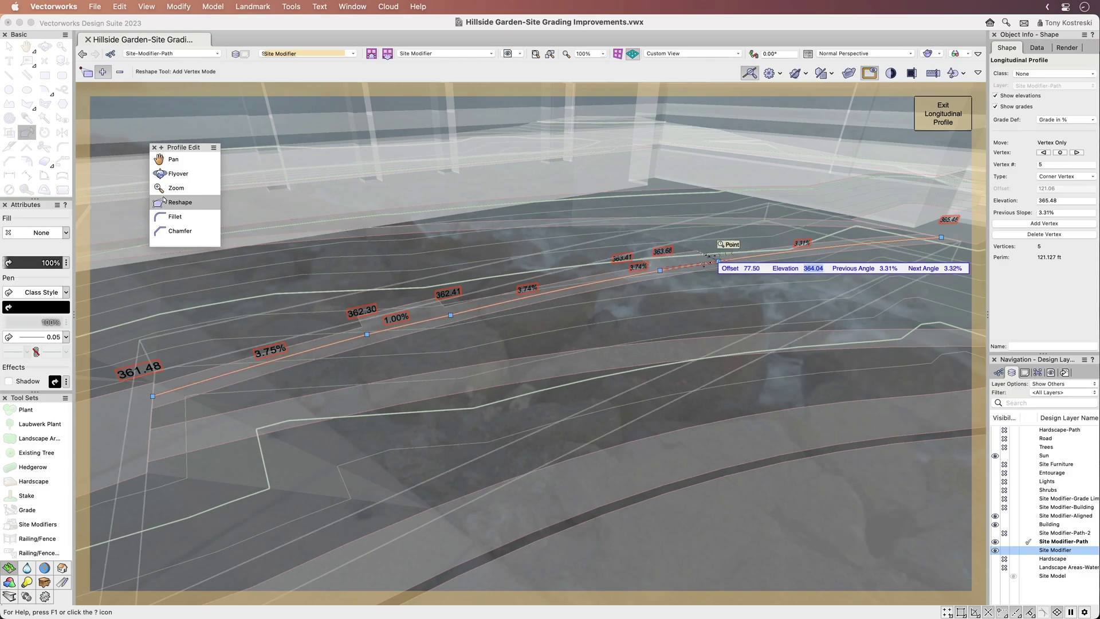
text(1)
key(Return)
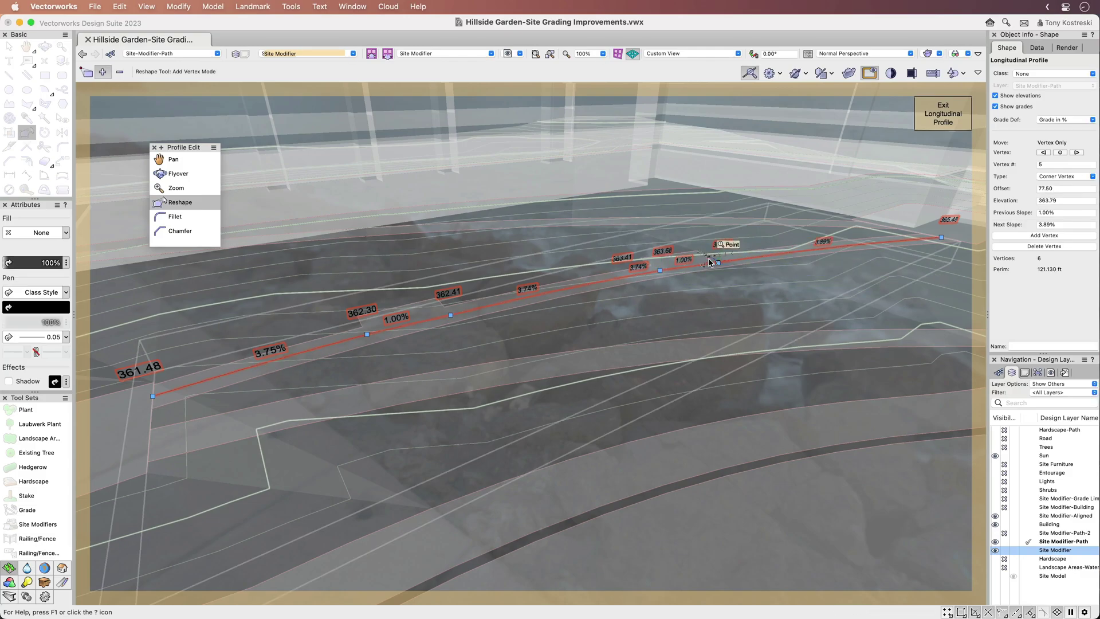
click(943, 118)
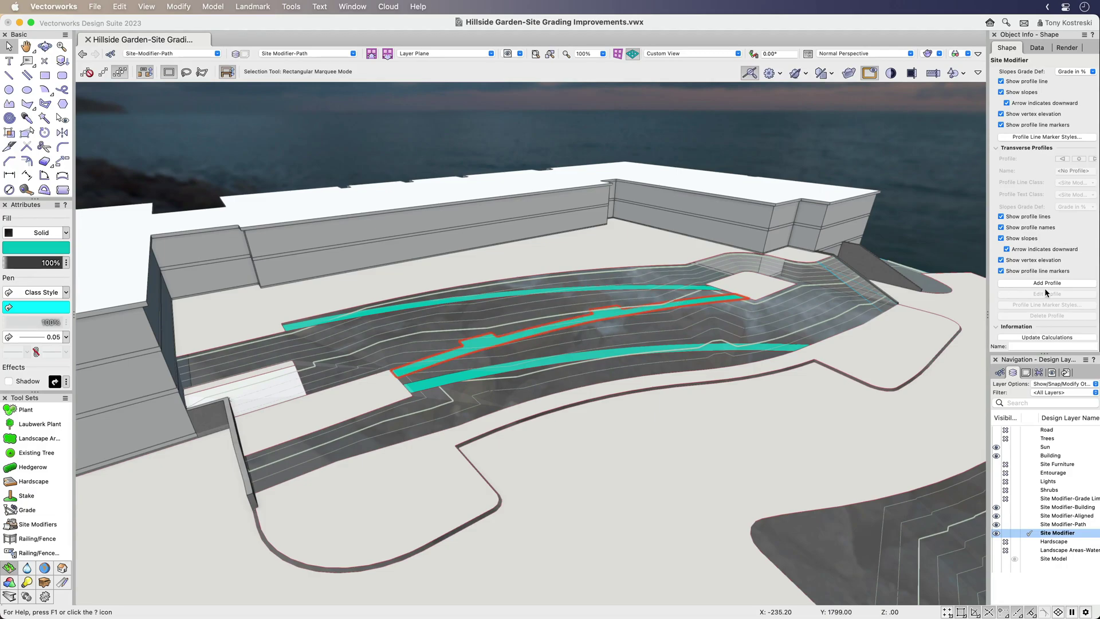
- Add a transverse profile across the middle path modifier and edit it to a 2% cross slope
click(1050, 282)
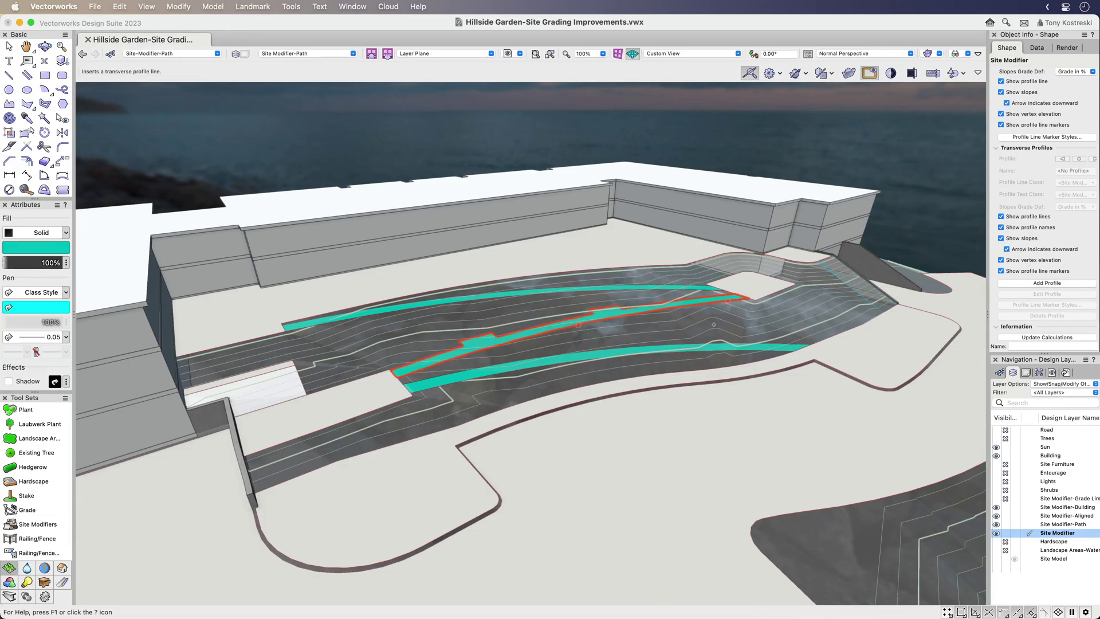
click(555, 334)
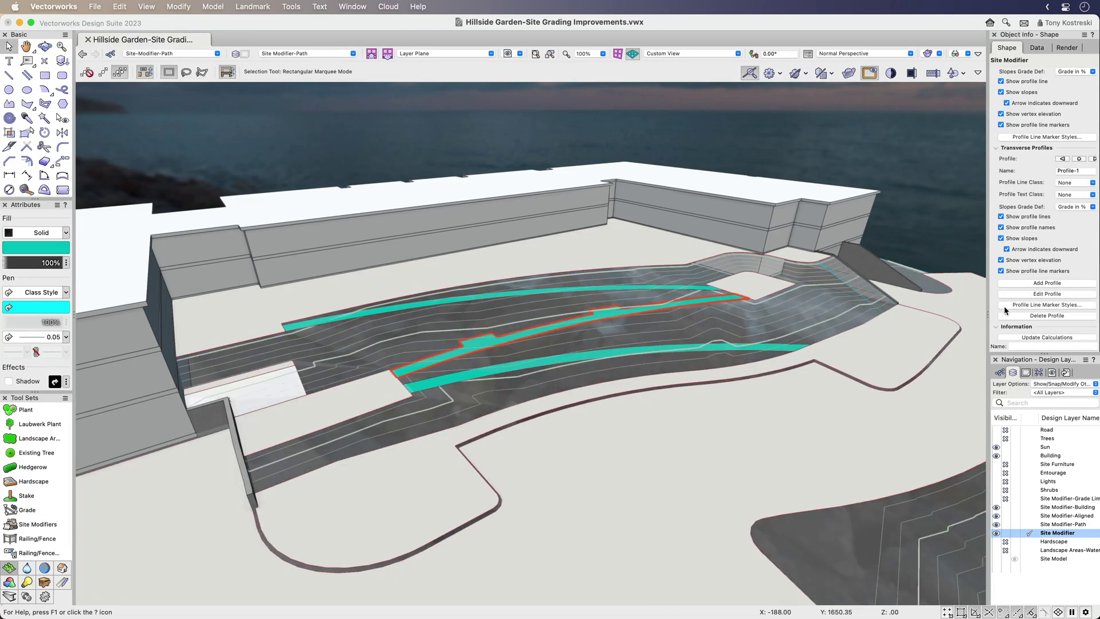
click(1032, 290)
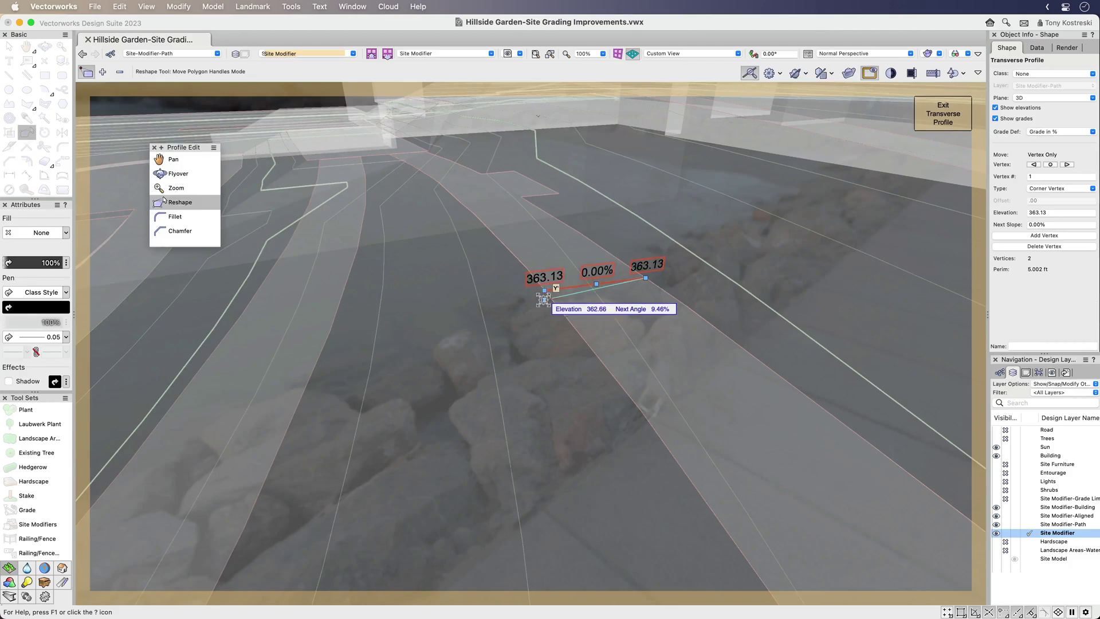
text(2)
key(Return)
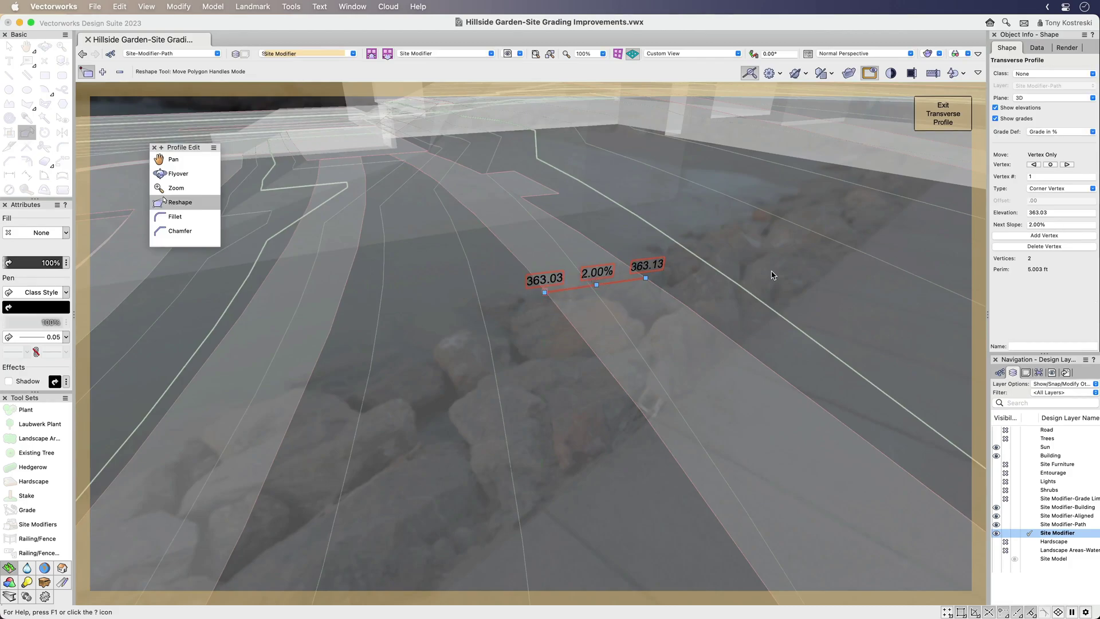
- Exit the transverse profile of the middle path and update the site model with the graded path modifier
click(942, 113)
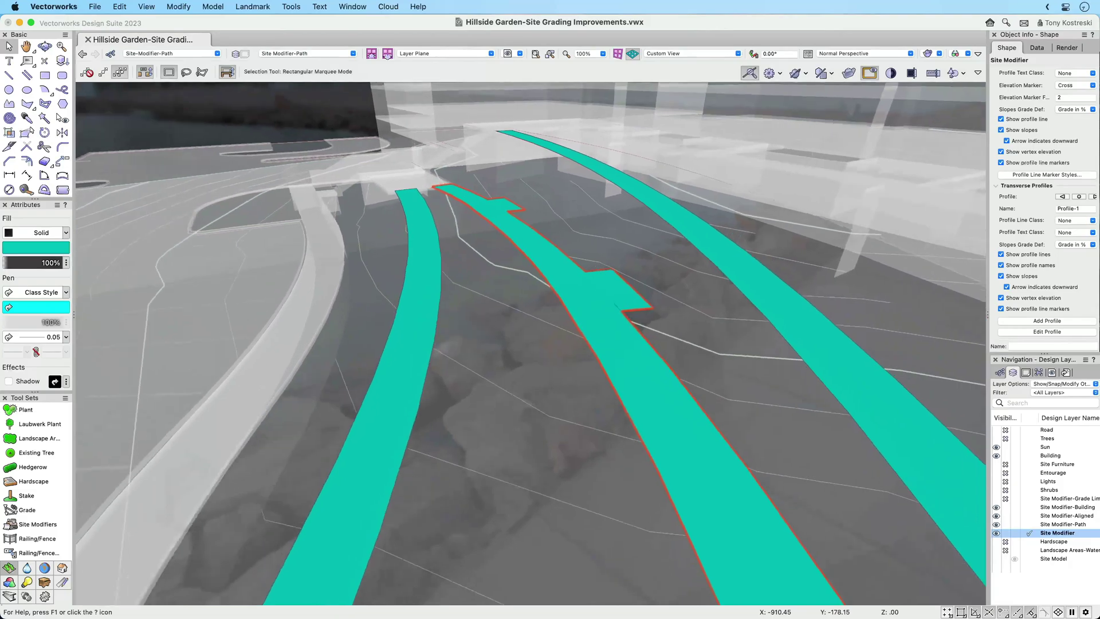
scroll(1041, 304, up, 8)
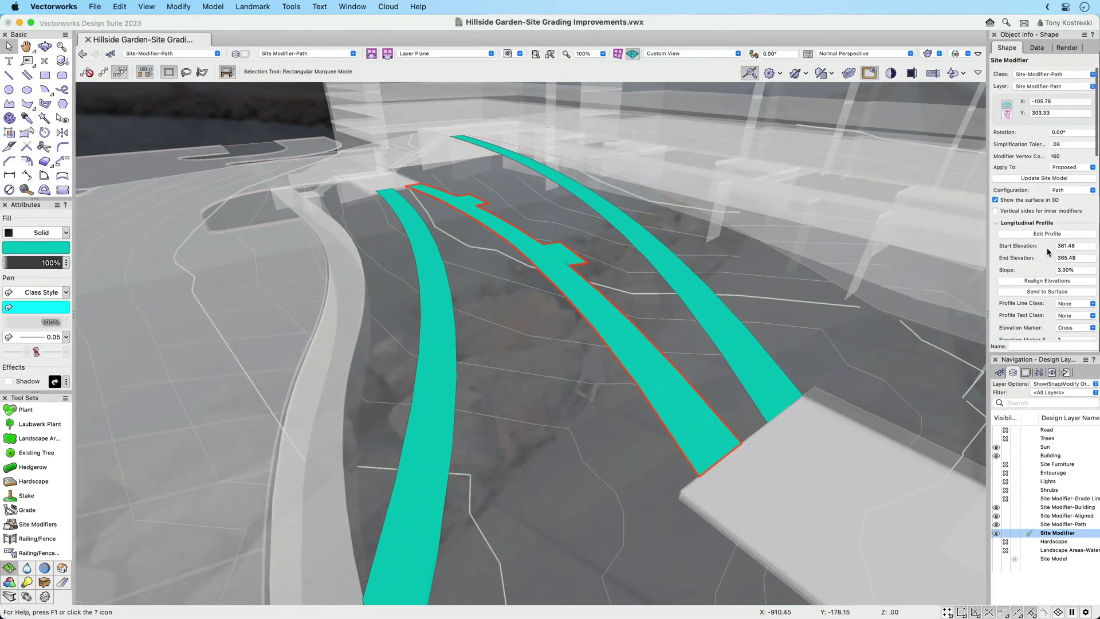
click(1046, 177)
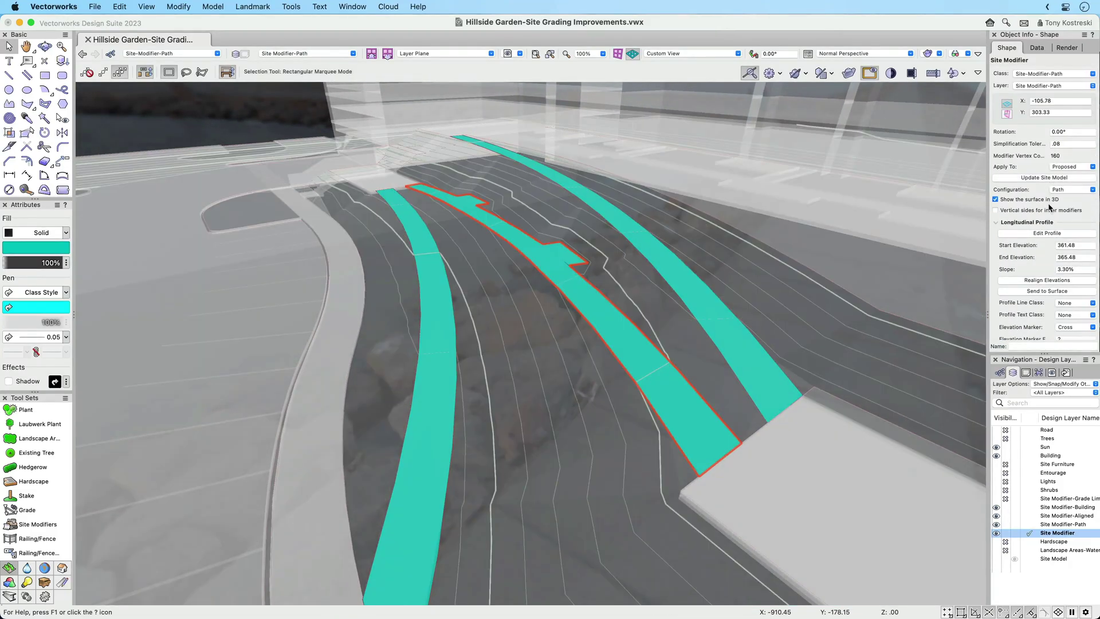
- Show the NFV-Hardscape saved view and inspect the hardscape paths and their site modifiers from a low 3D angle
click(1038, 384)
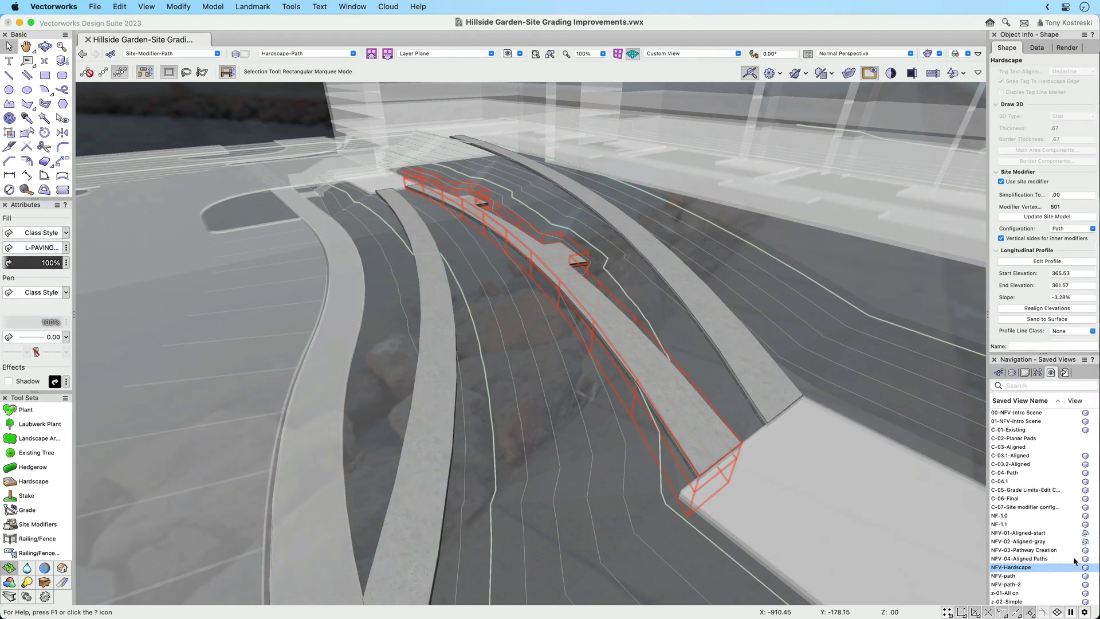
key(shift+c)
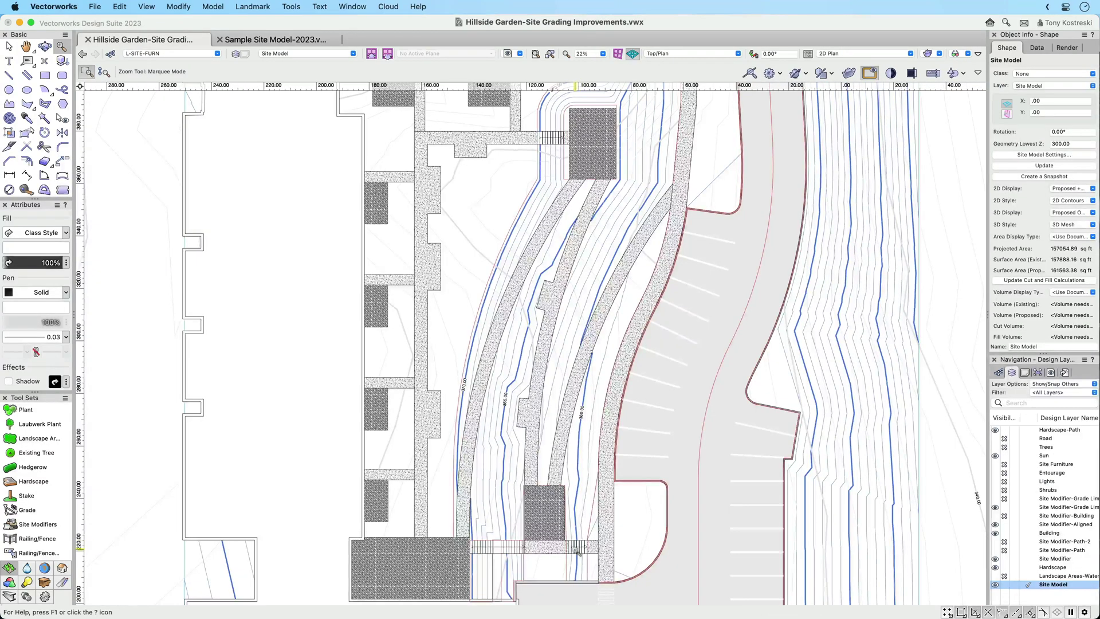
drag(555, 563, 421, 471)
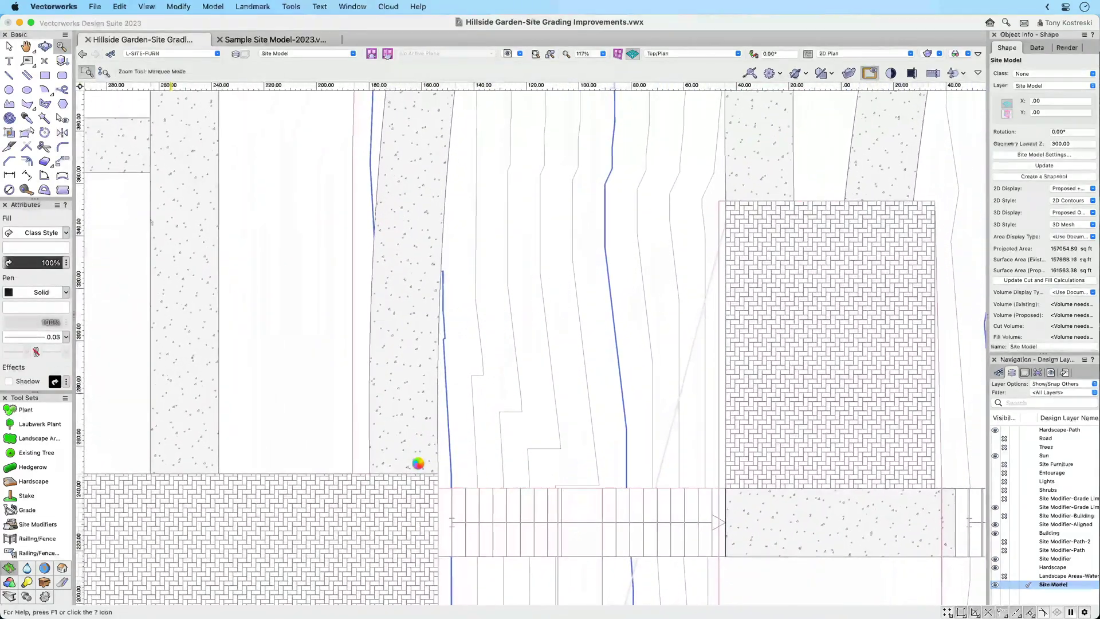
- Draw a grade limits site modifier around the slope between the stairs, the two paved areas and the path, and define it by contours
key(x)
click(34, 524)
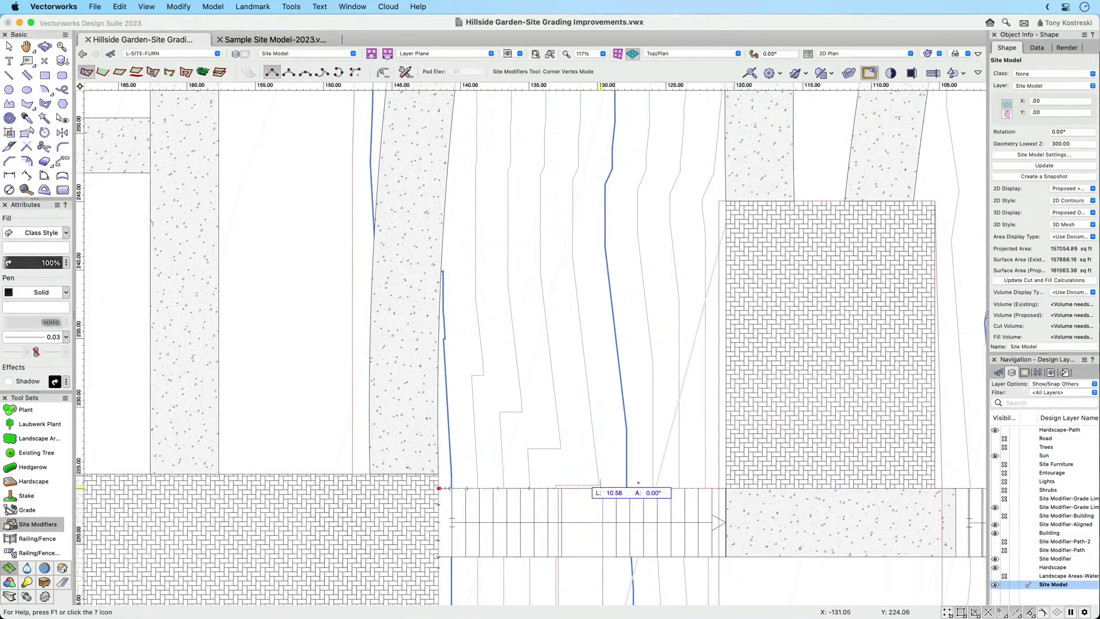
click(712, 488)
click(720, 202)
click(441, 269)
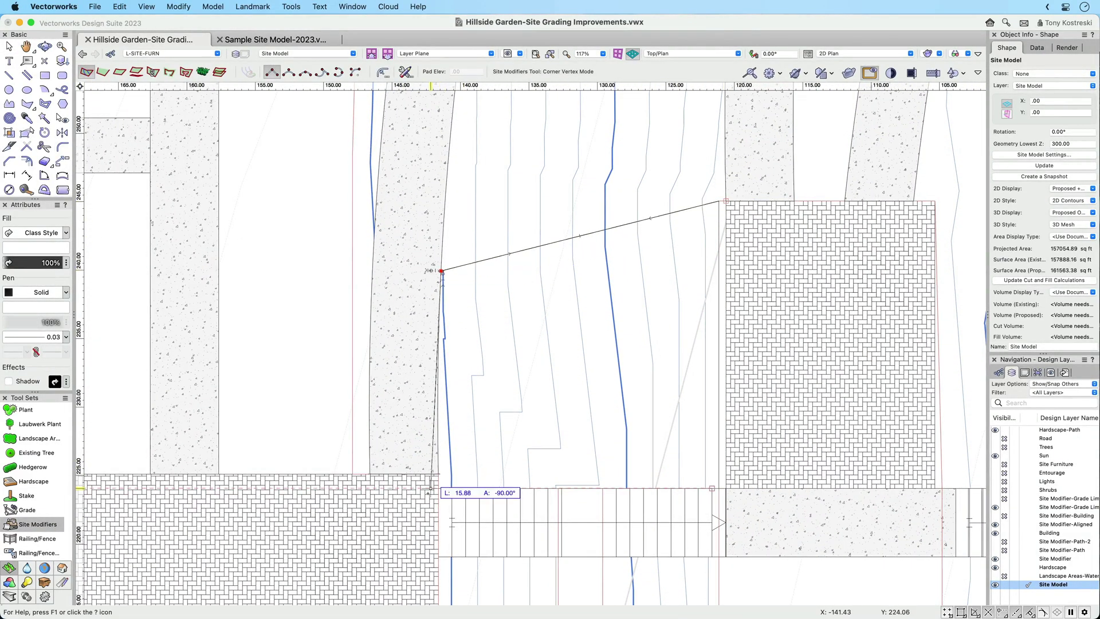
double_click(439, 488)
key(x)
click(1015, 222)
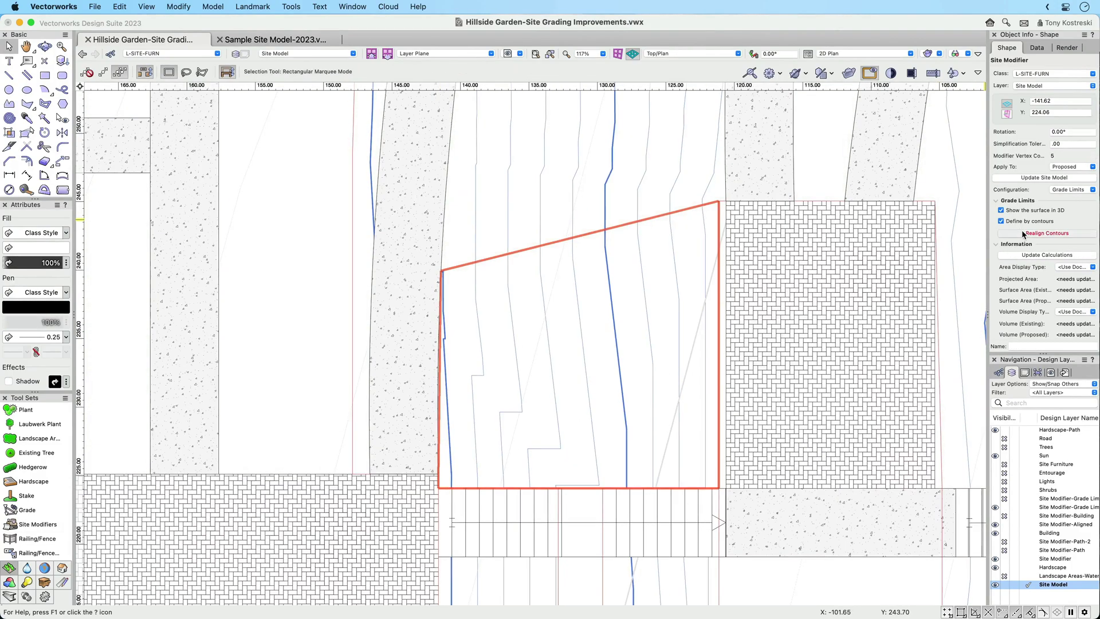
- Reshape the stepped contours inside the grade limits, including 369.00 and 368.00, to remove their jogs, and update the site model
click(1023, 233)
double_click(426, 394)
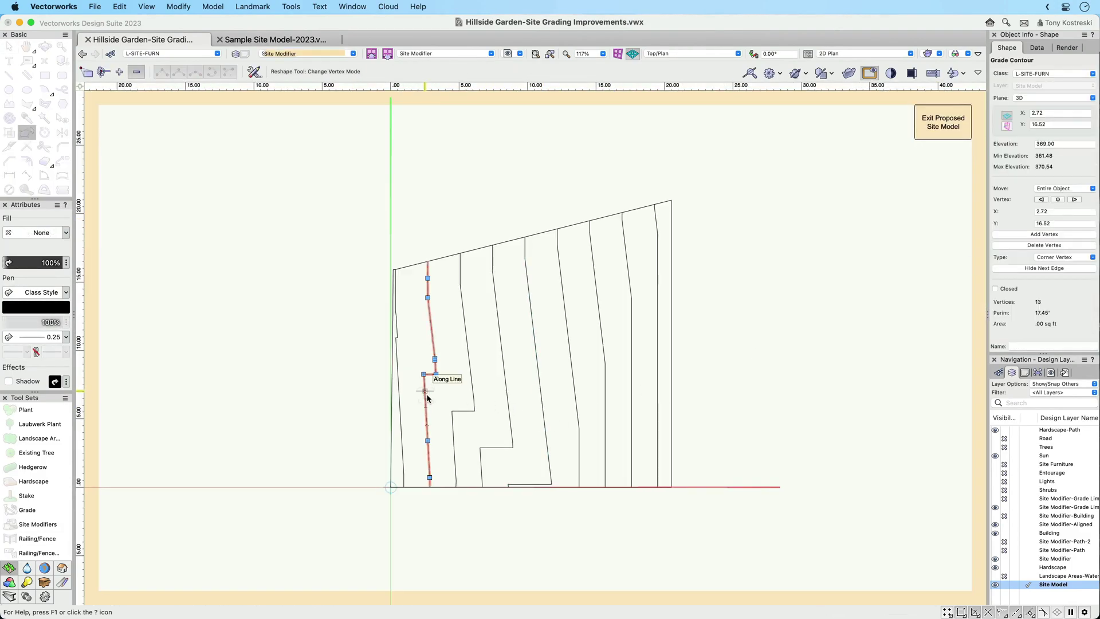
drag(424, 374, 436, 374)
click(454, 411)
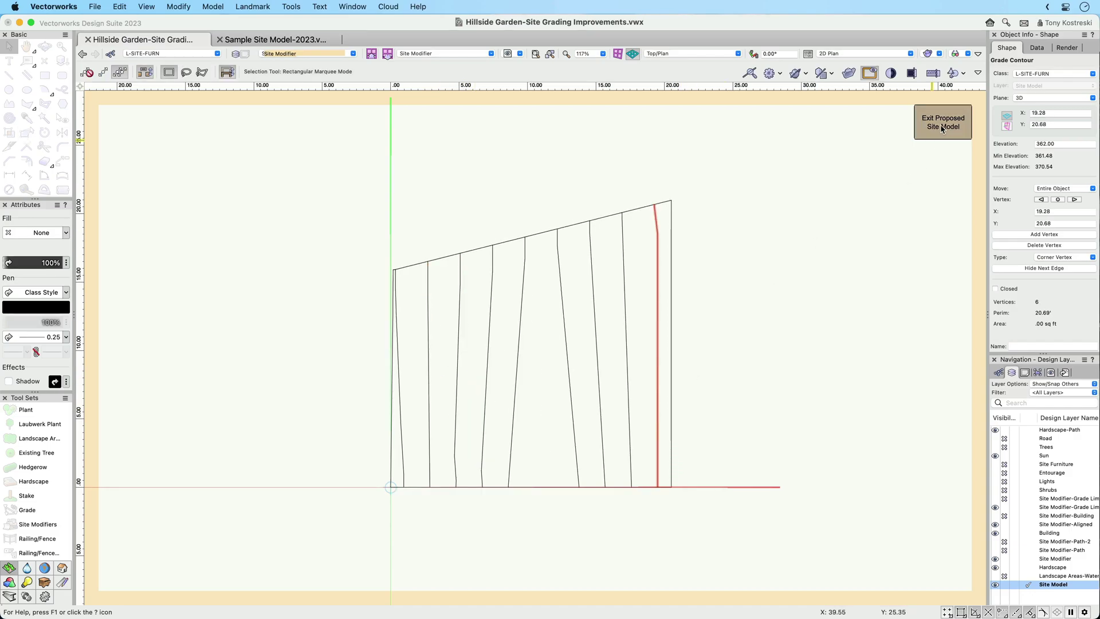
click(942, 127)
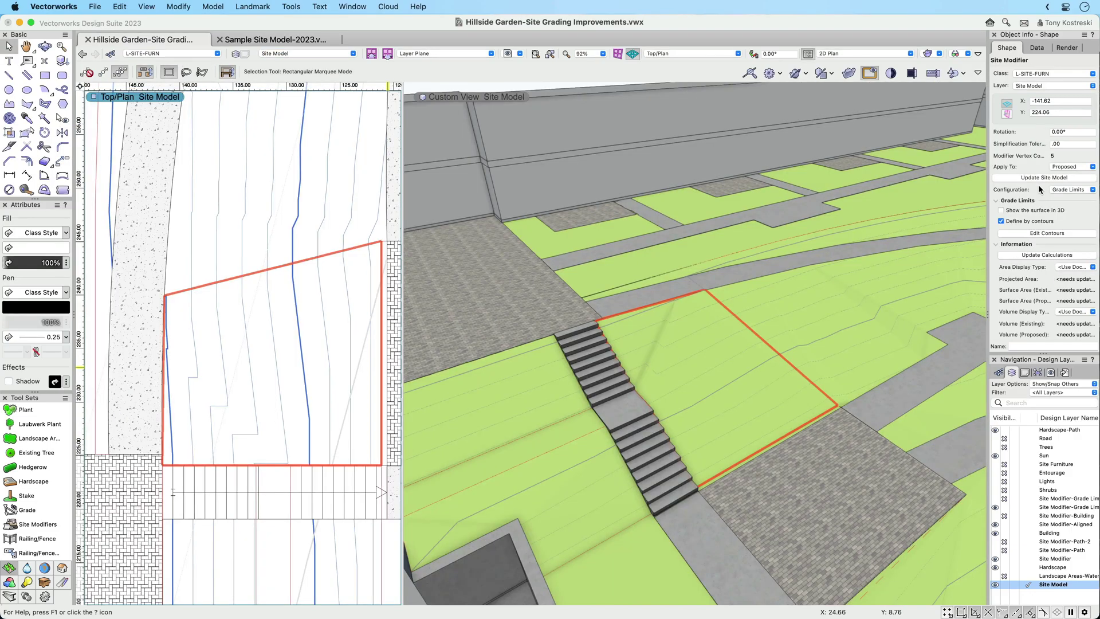
click(1042, 178)
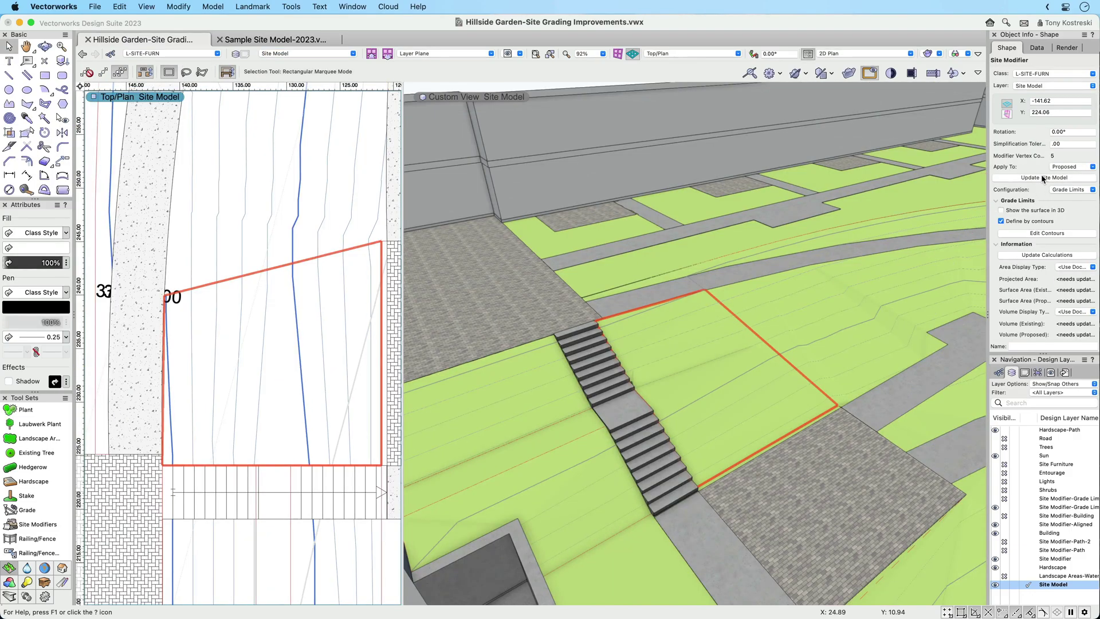